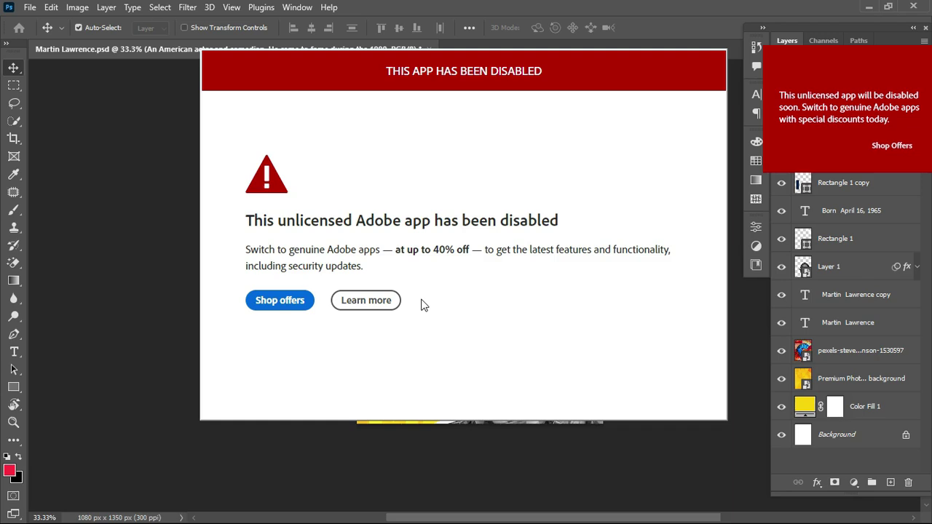
pyautogui.click(30, 8)
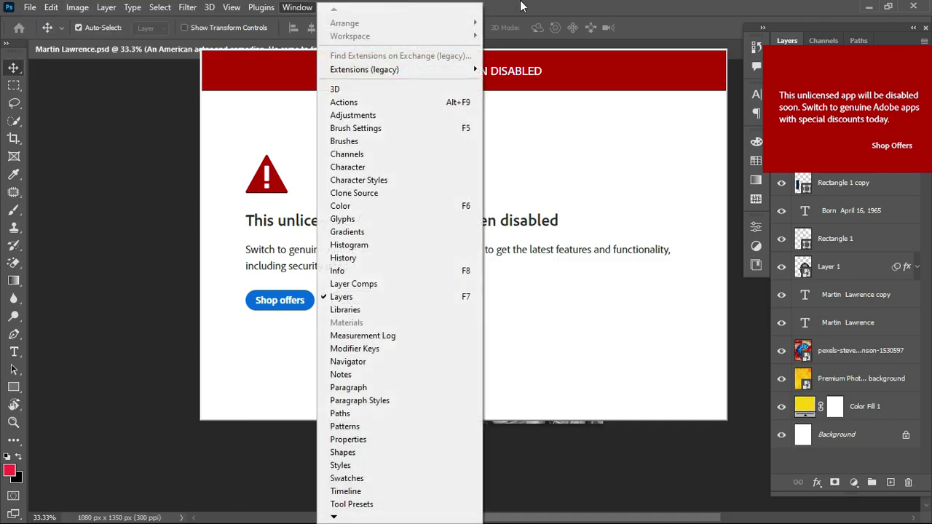
pyautogui.click(599, 132)
pyautogui.press('super')
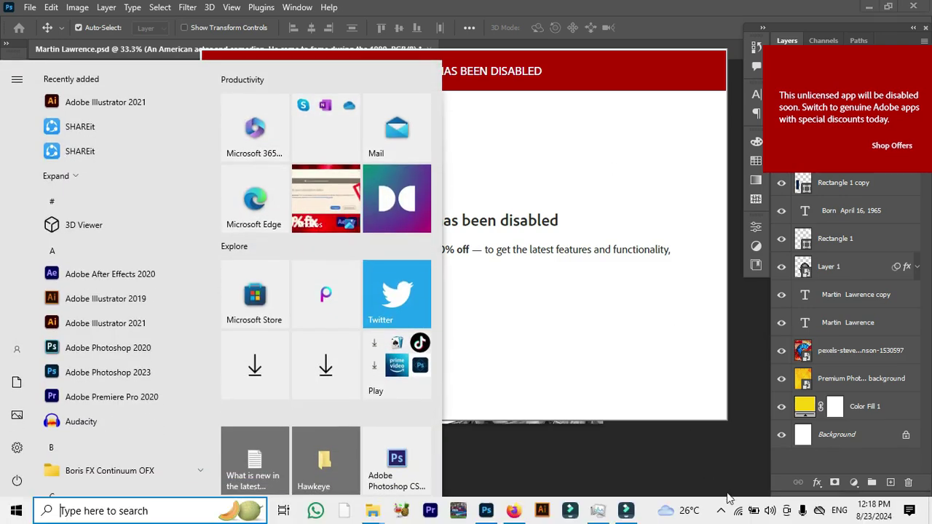
pyautogui.click(654, 6)
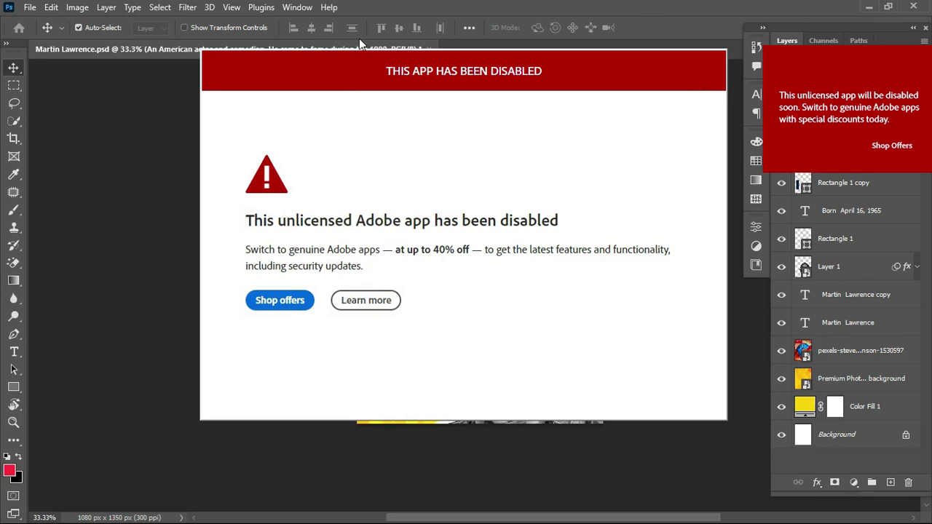
pyautogui.click(296, 7)
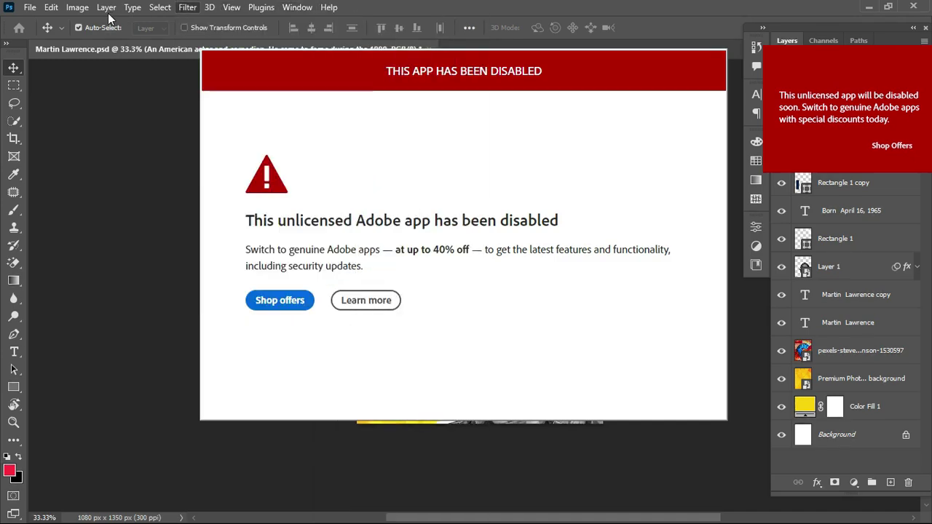
pyautogui.moveTo(30, 10)
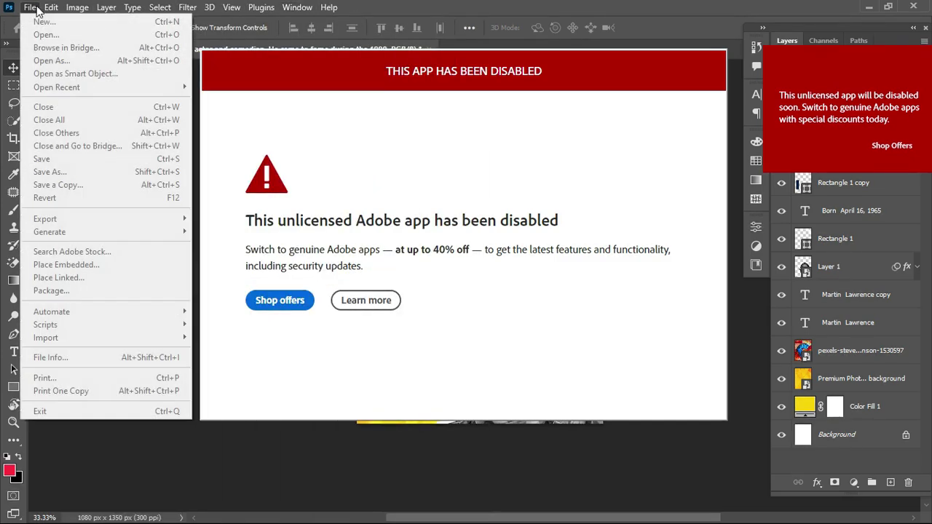
pyautogui.click(42, 9)
pyautogui.click(297, 7)
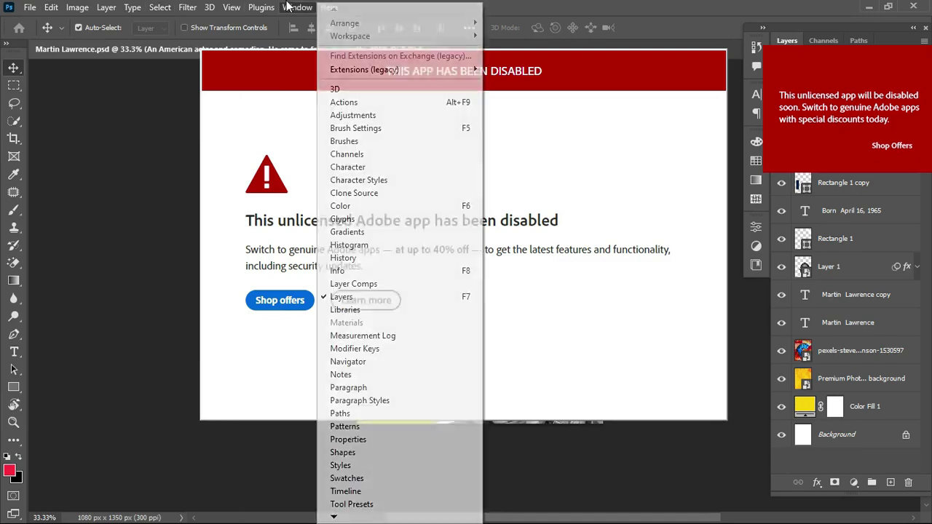
pyautogui.click(291, 7)
pyautogui.click(191, 7)
pyautogui.click(193, 9)
pyautogui.click(296, 8)
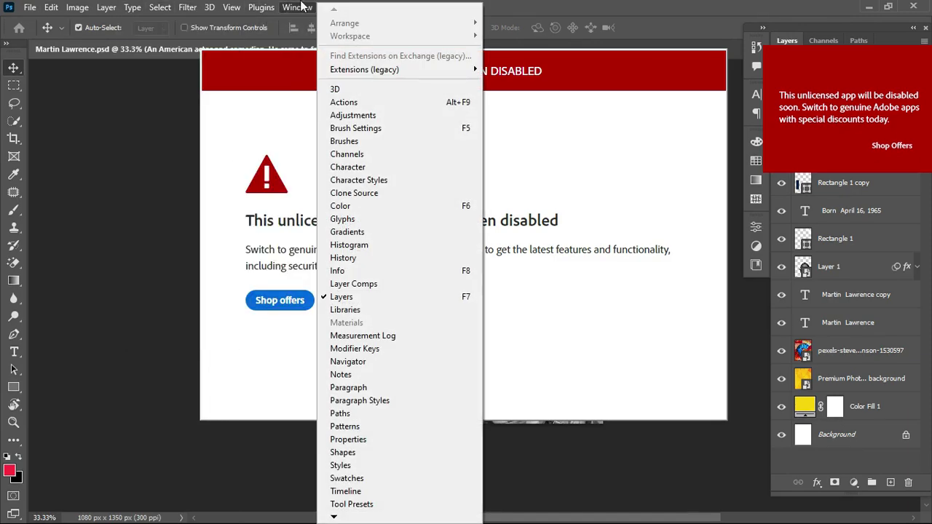
pyautogui.click(290, 7)
pyautogui.click(295, 7)
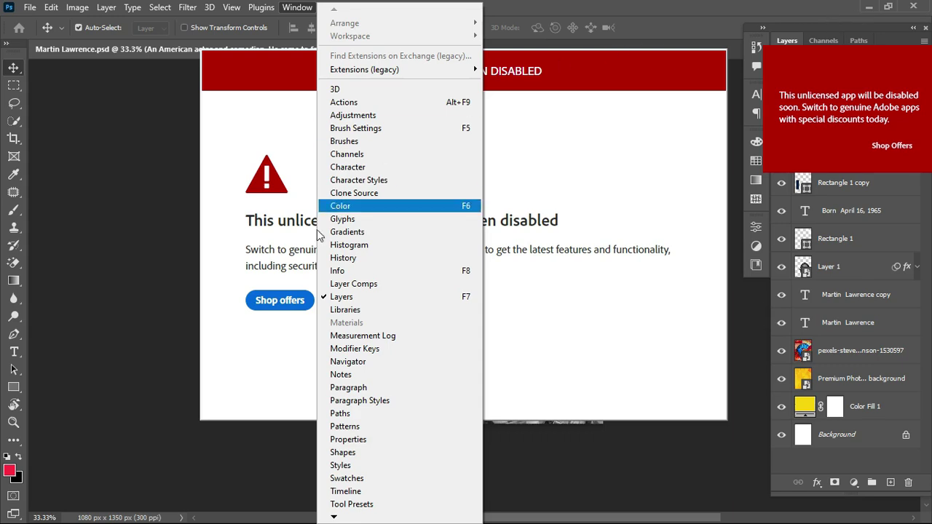
pyautogui.click(636, 6)
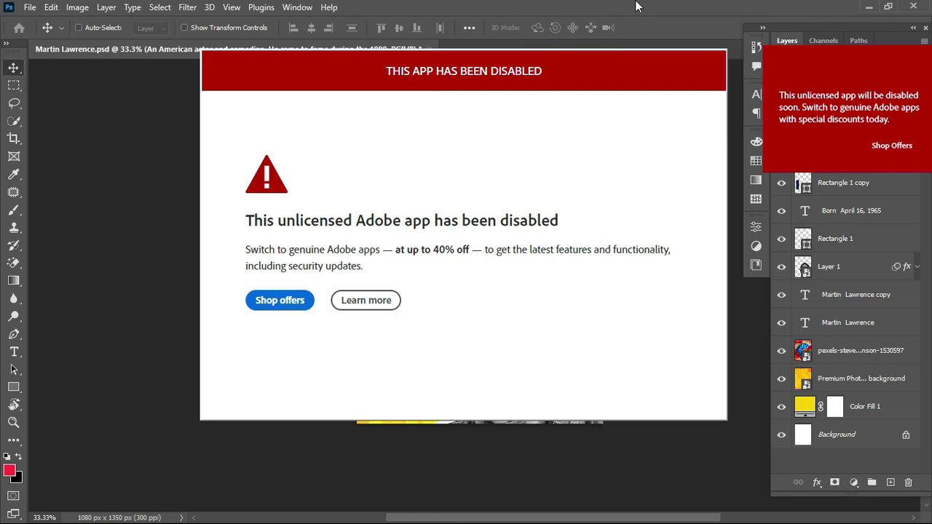
# End the Adobe Photoshop 2023 task in Task Manager, then minimize Task Manager
pyautogui.hotkey('ctrl', 'shift', 'Escape')
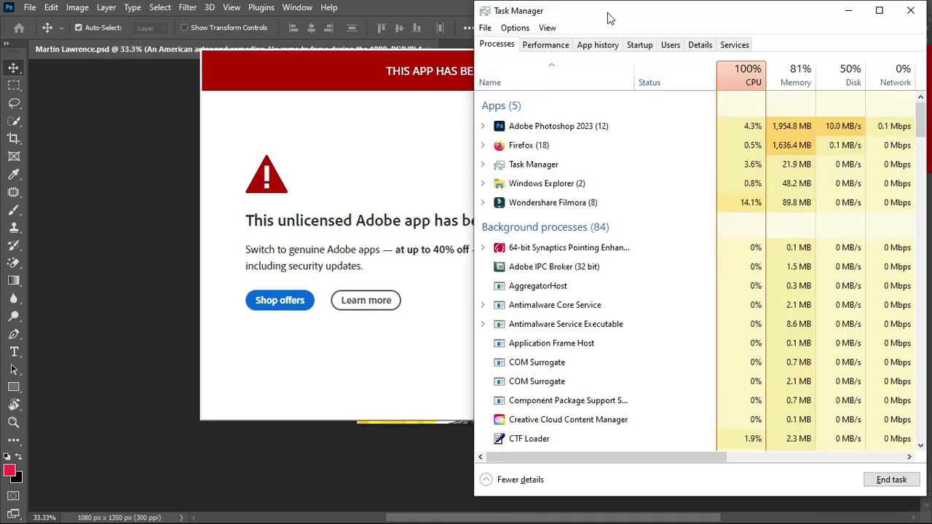
pyautogui.click(573, 129)
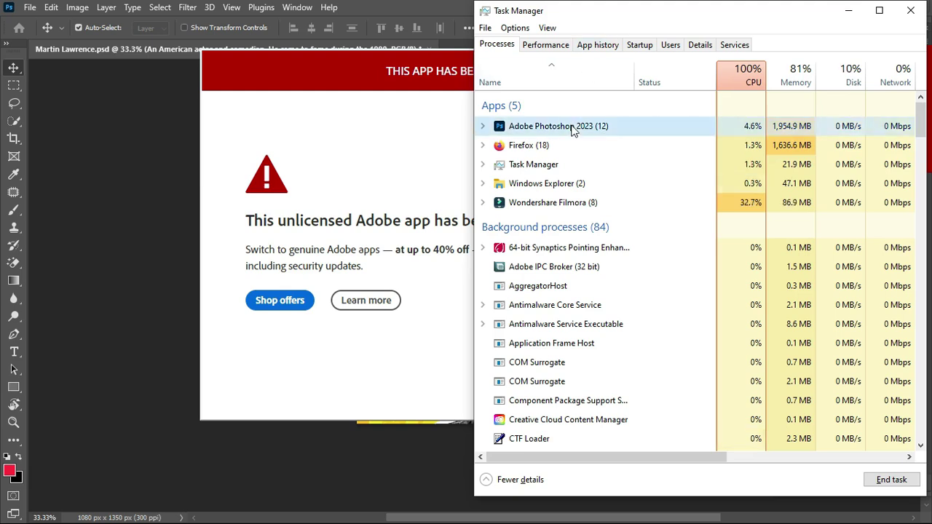
pyautogui.rightClick(572, 129)
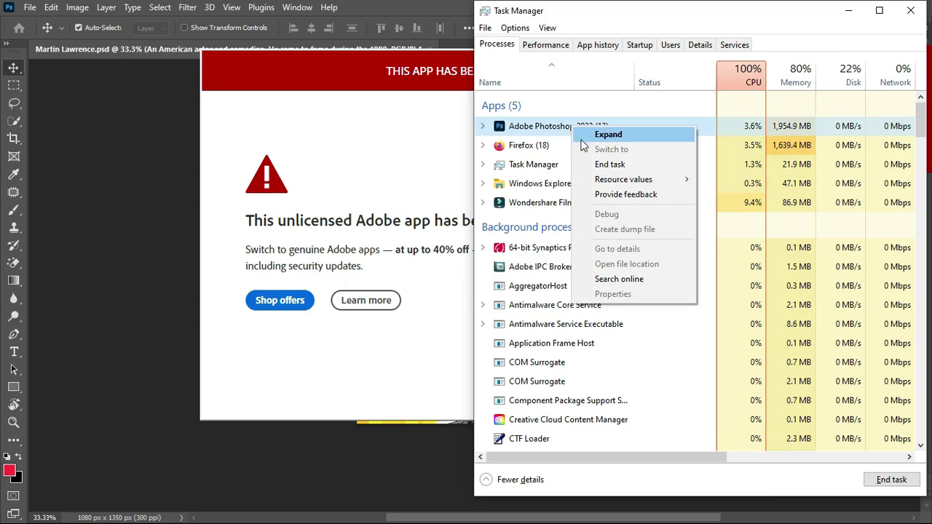
pyautogui.click(600, 166)
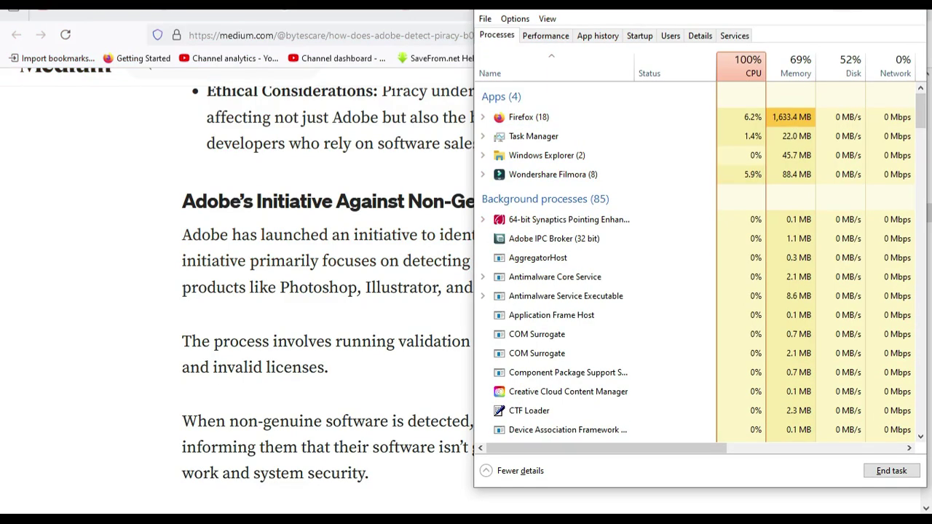
pyautogui.click(849, 7)
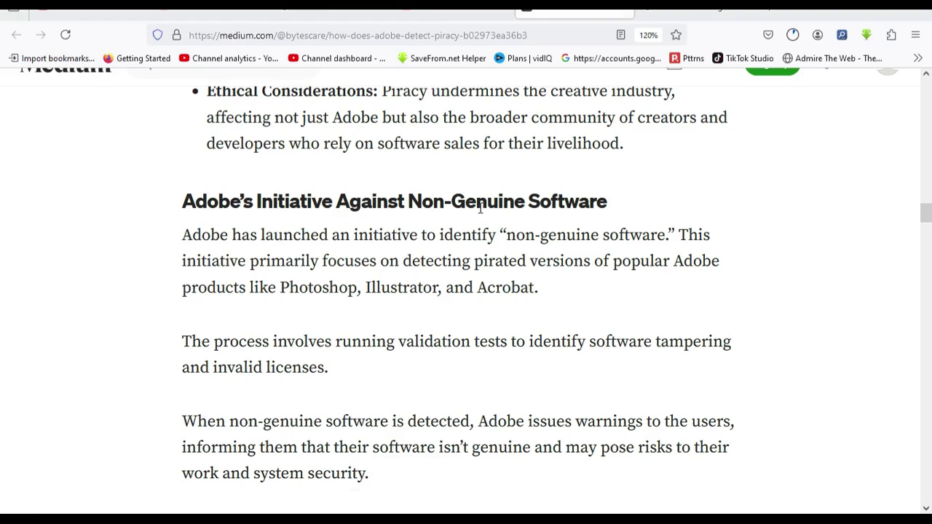
# Switch to Windows Security and open the advanced settings of Firewall & network protection
pyautogui.press('super')
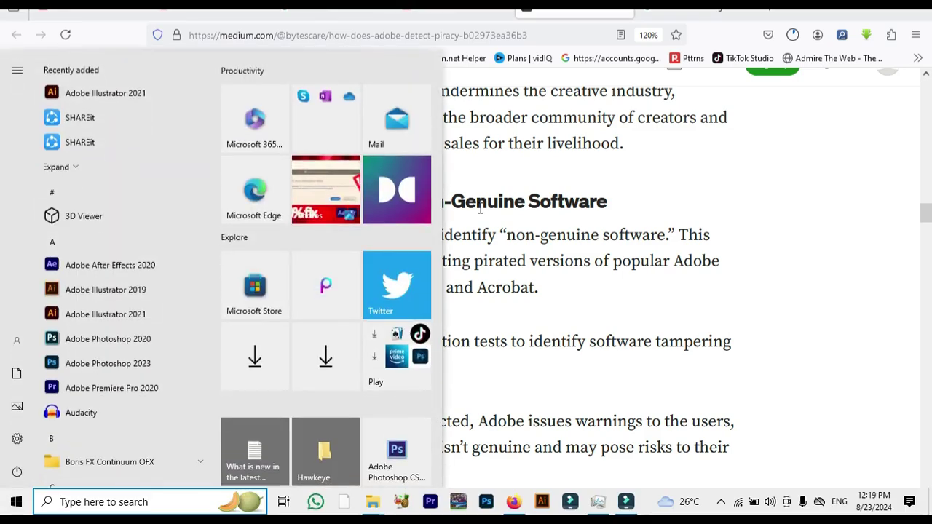
pyautogui.write('WIND')
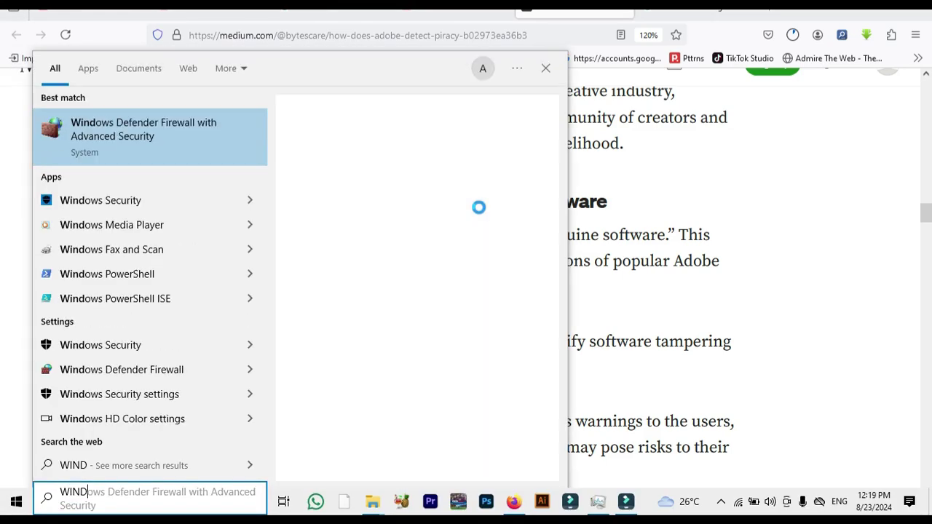
pyautogui.click(168, 193)
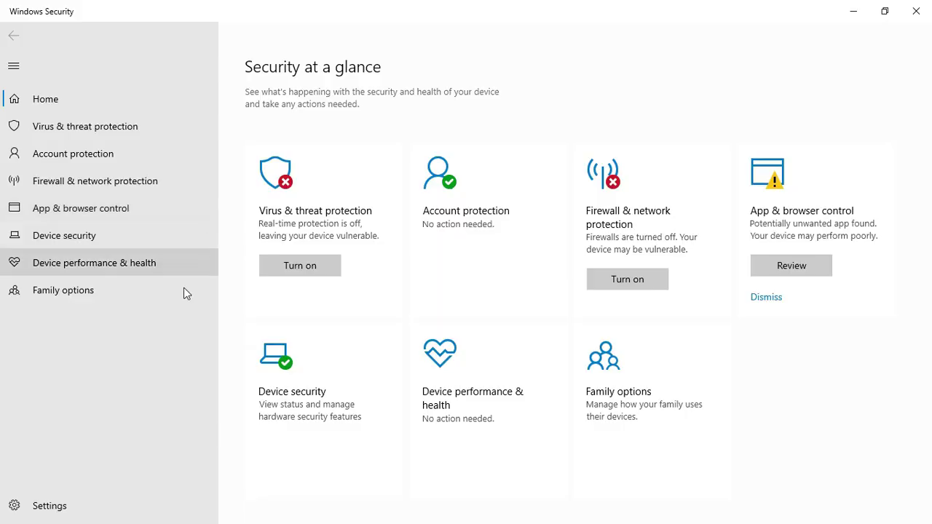
pyautogui.click(110, 183)
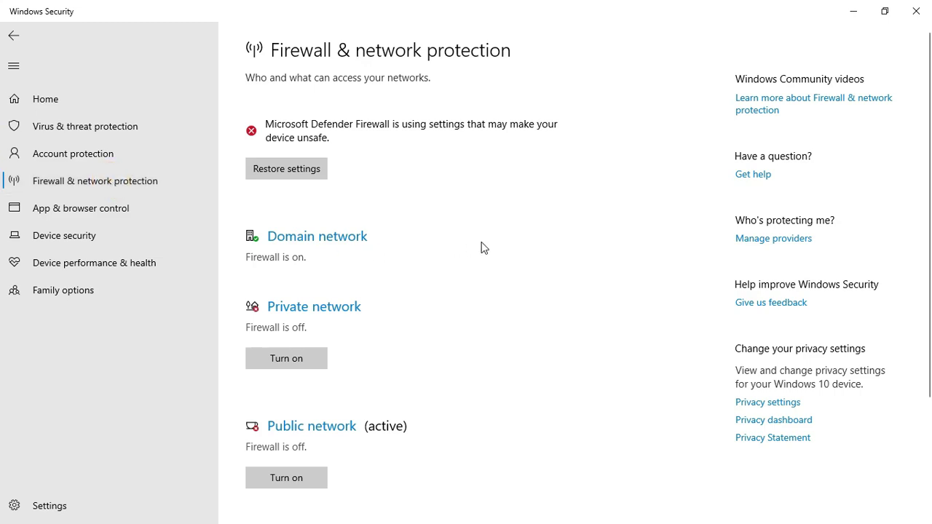
pyautogui.scroll(-3, 481, 248)
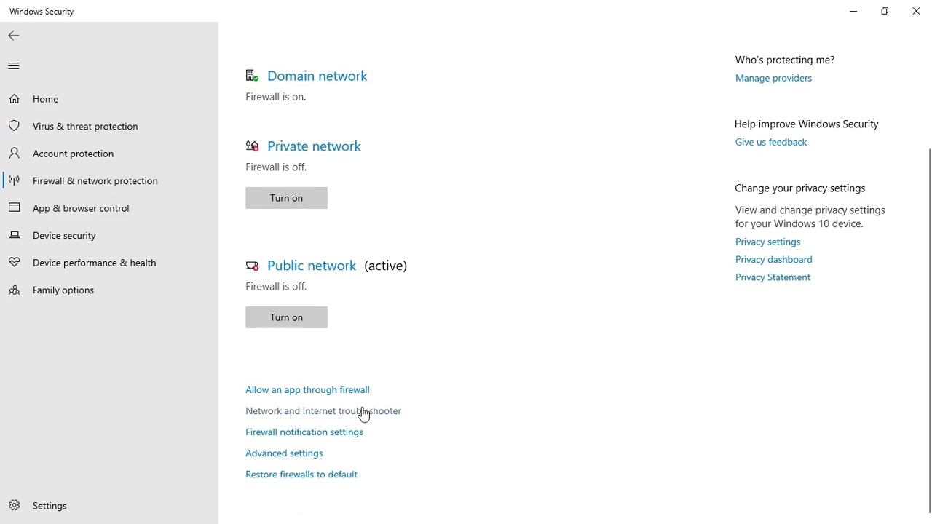
pyautogui.click(300, 459)
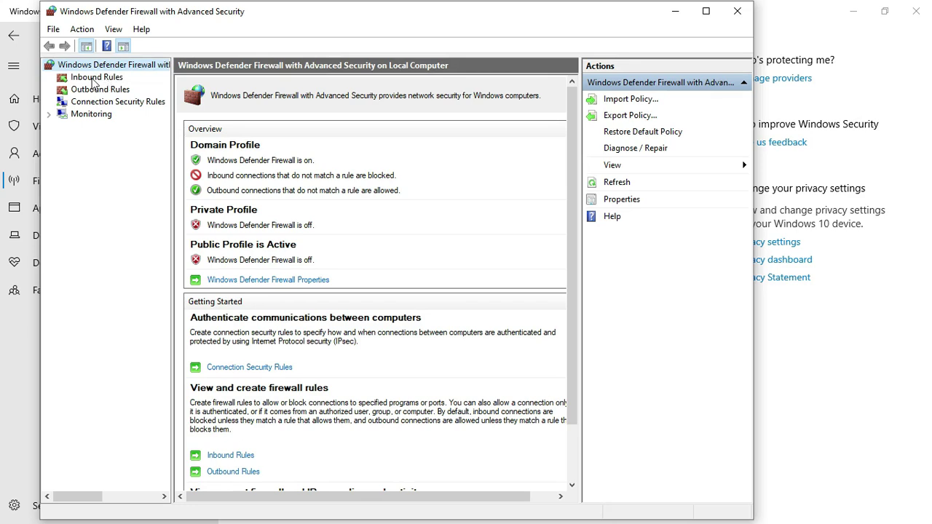
# Start a new inbound firewall rule of the Program type and continue to its program path
pyautogui.click(92, 79)
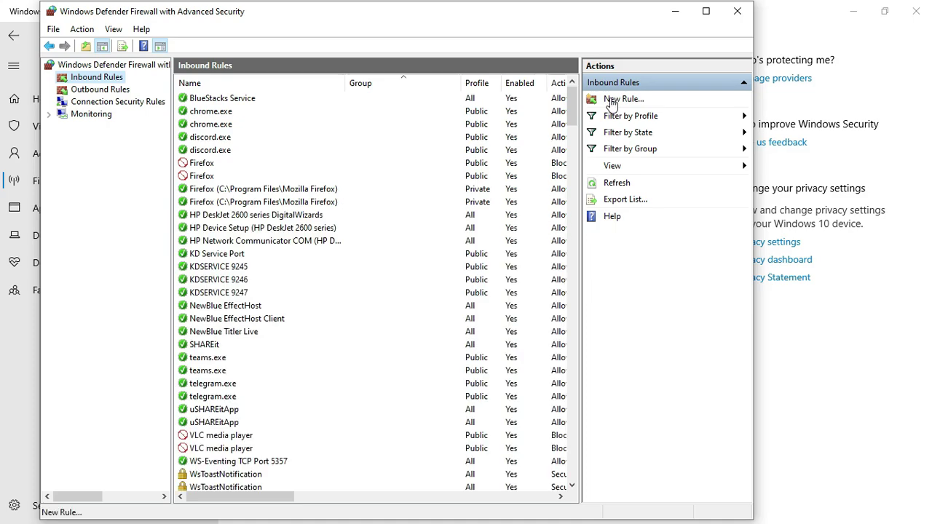
pyautogui.click(624, 104)
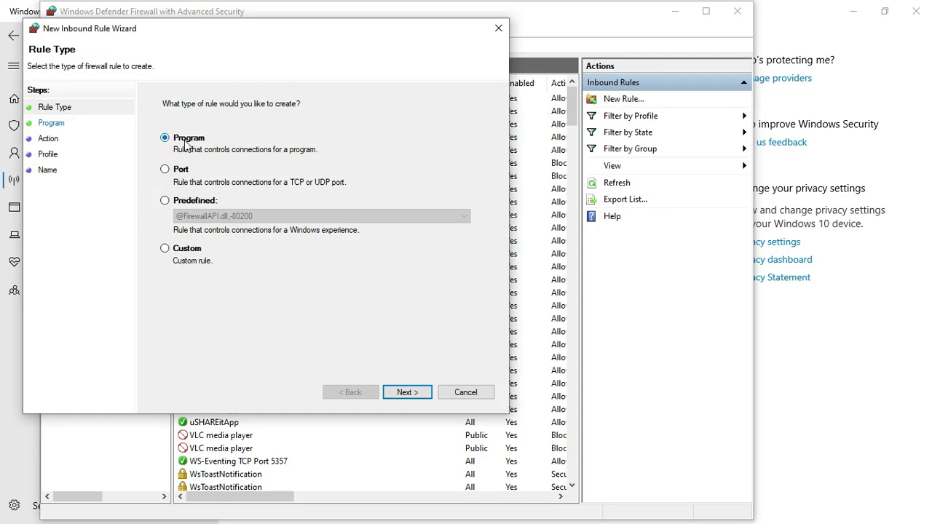
pyautogui.click(407, 390)
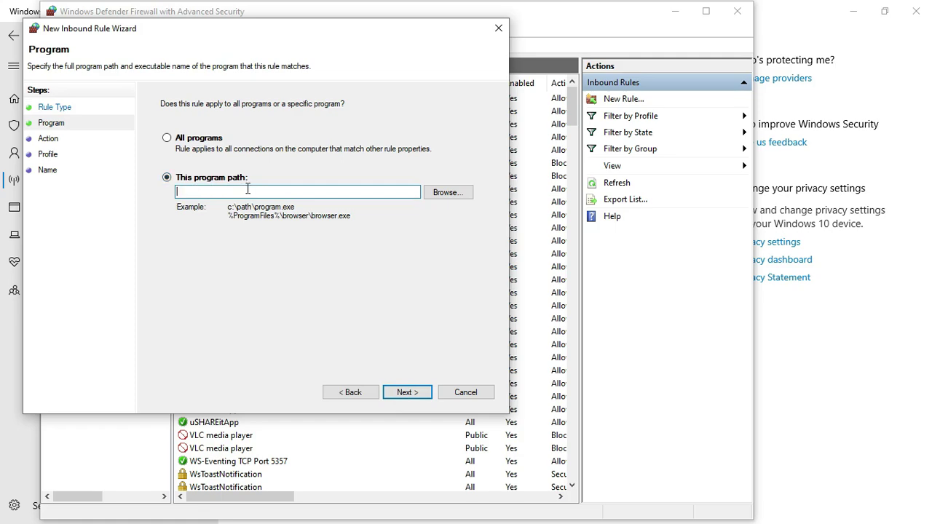
# Locate the Adobe Photoshop 2023 shortcut in File Explorer and open the installation folder it points to
pyautogui.press('super')
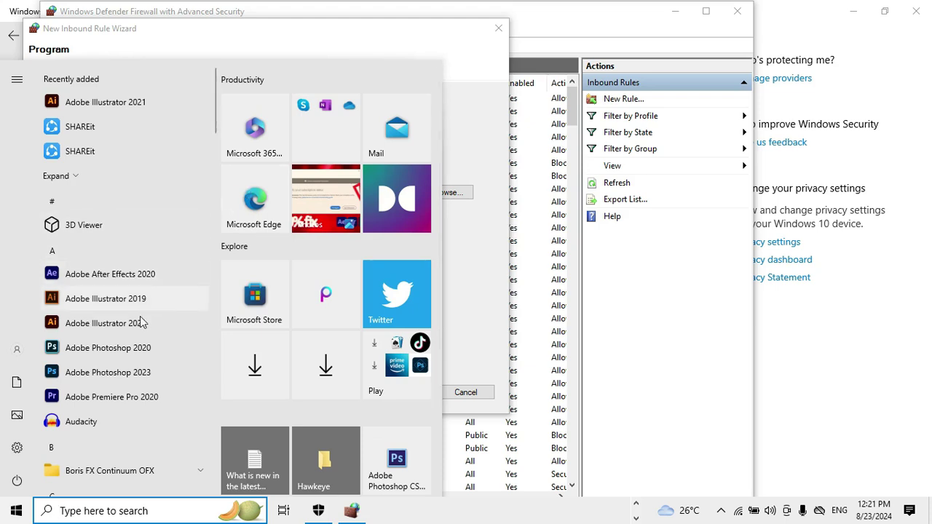
pyautogui.rightClick(112, 374)
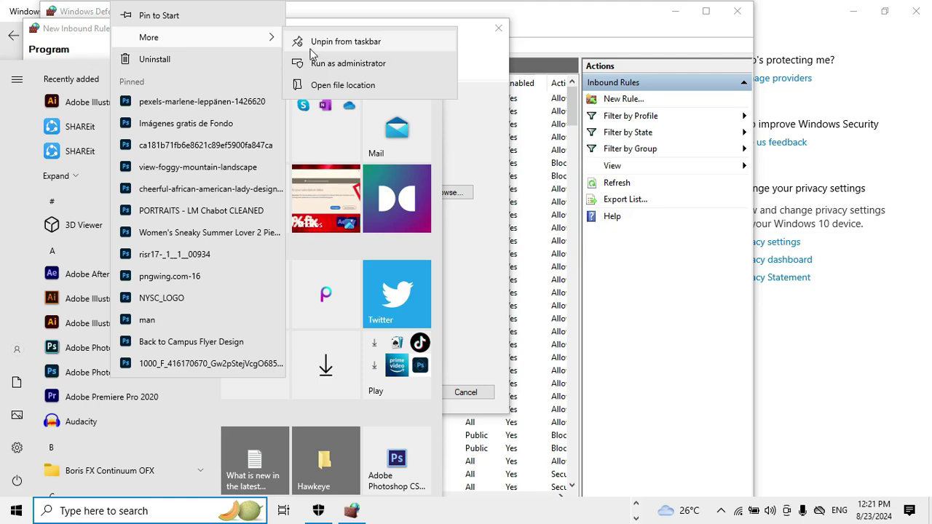
pyautogui.click(331, 85)
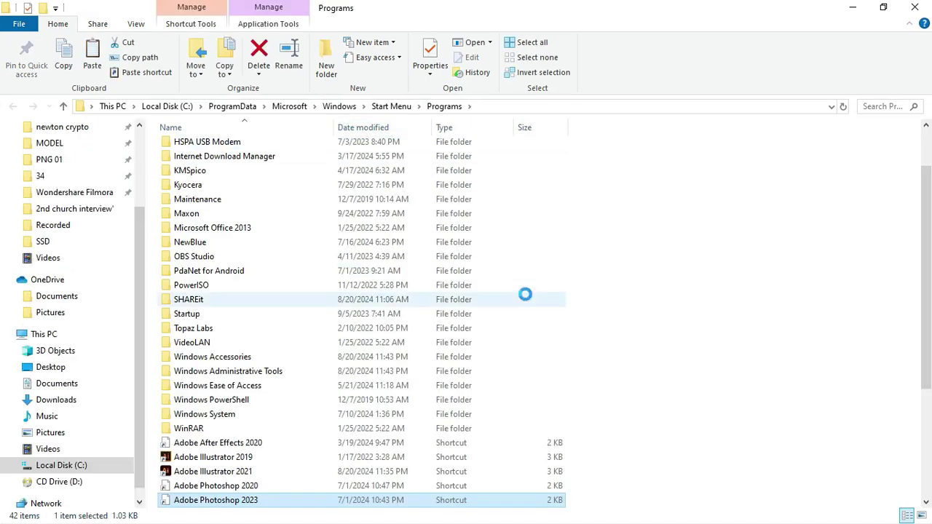
pyautogui.scroll(-2, 625, 349)
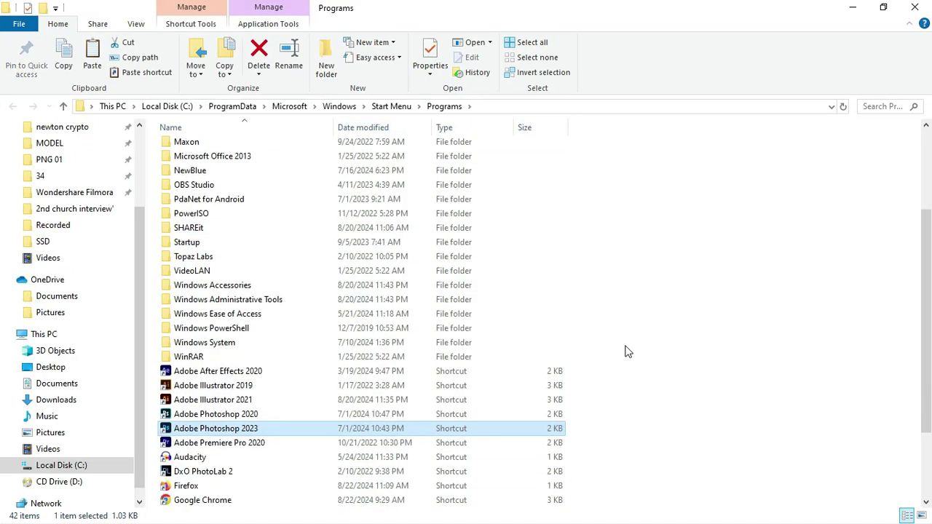
pyautogui.doubleClick(496, 431)
pyautogui.rightClick(497, 433)
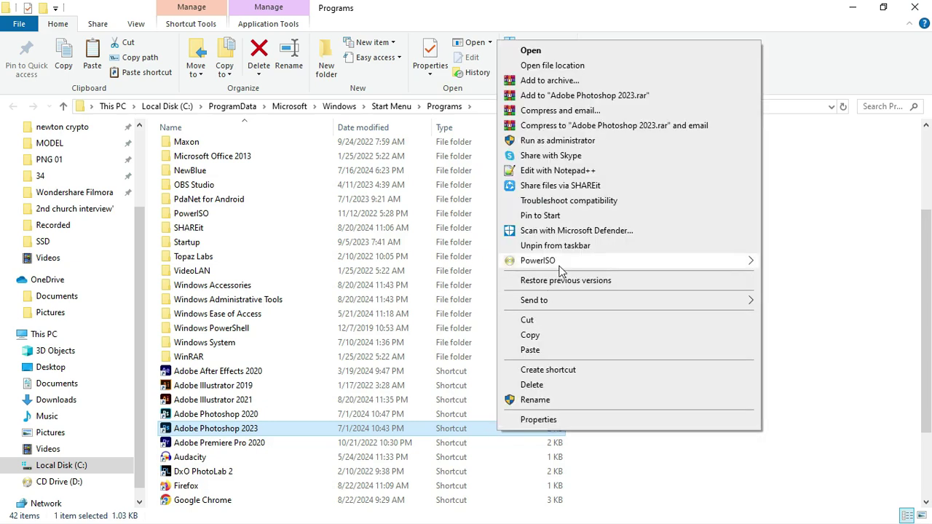
pyautogui.click(551, 70)
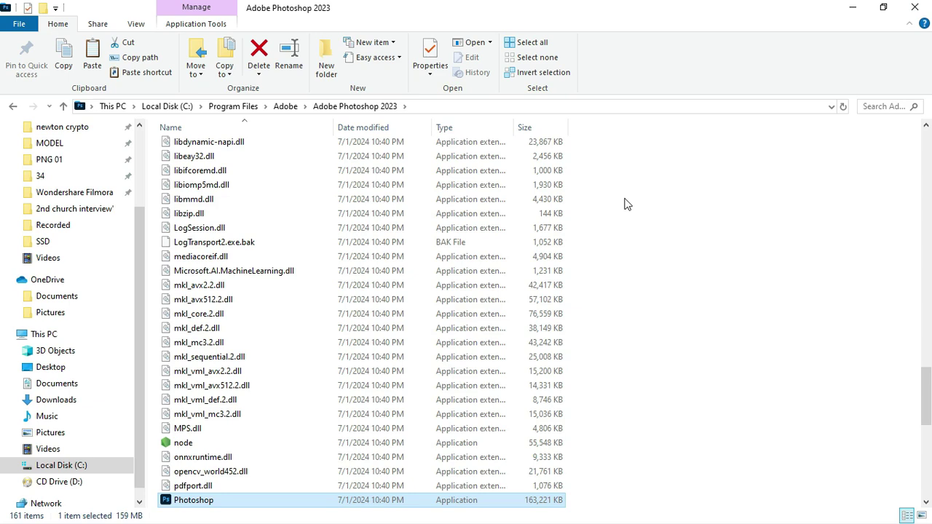
# Copy the installation folder's path and set the inbound rule's program path to C:\Program Files\Adobe\Adobe Photoshop 2023, continuing to the rule's action
pyautogui.click(464, 106)
pyautogui.click(443, 107)
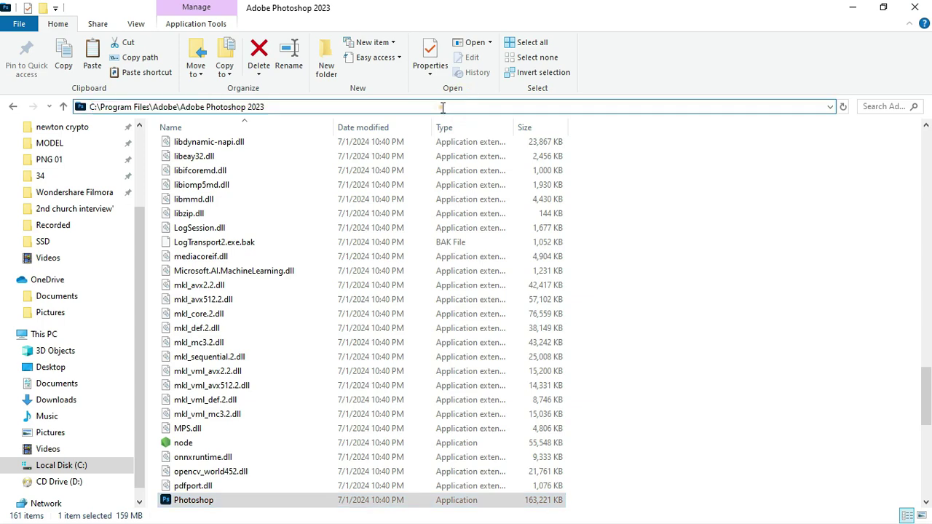
pyautogui.doubleClick(442, 107)
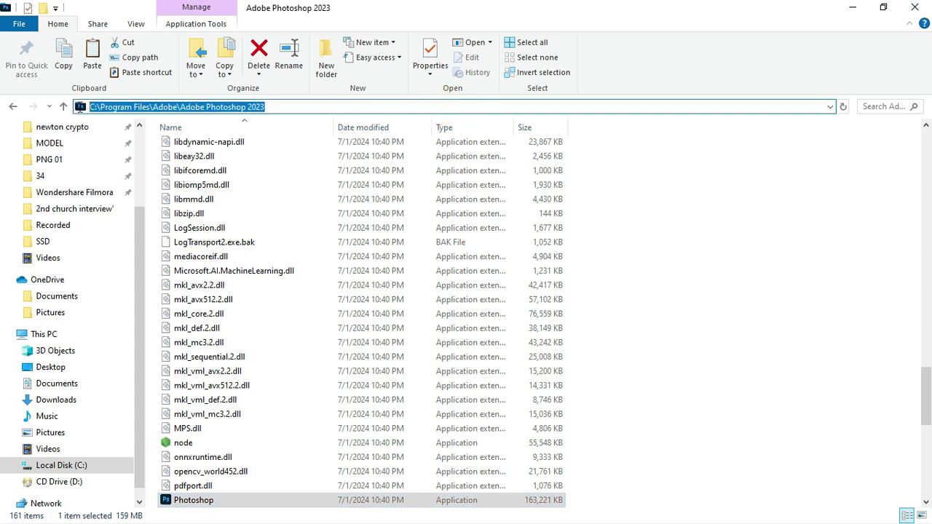
pyautogui.hotkey('ctrl', 'c')
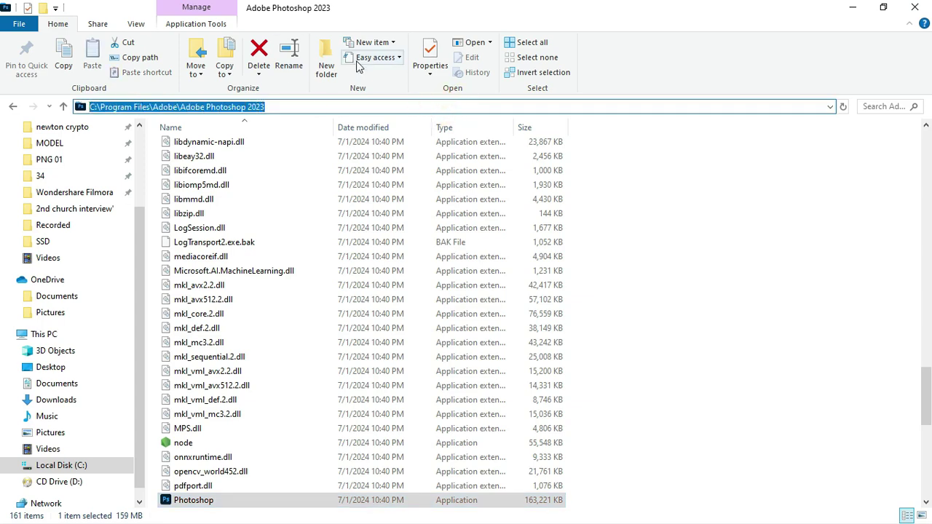
pyautogui.click(845, 12)
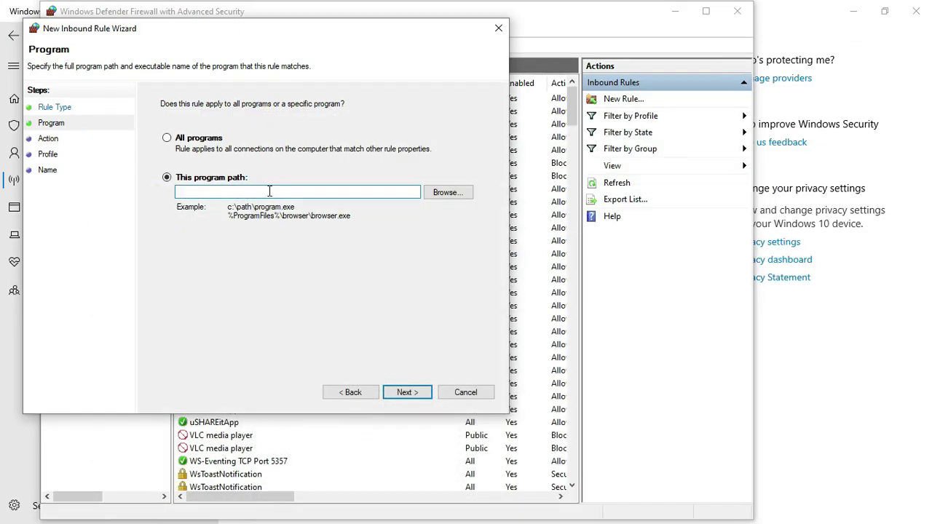
pyautogui.hotkey('ctrl', 'v')
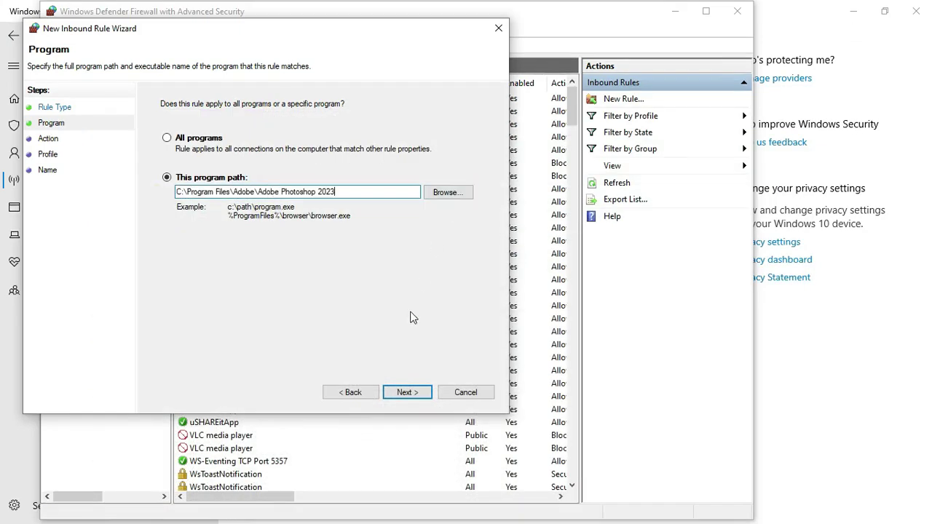
pyautogui.click(407, 393)
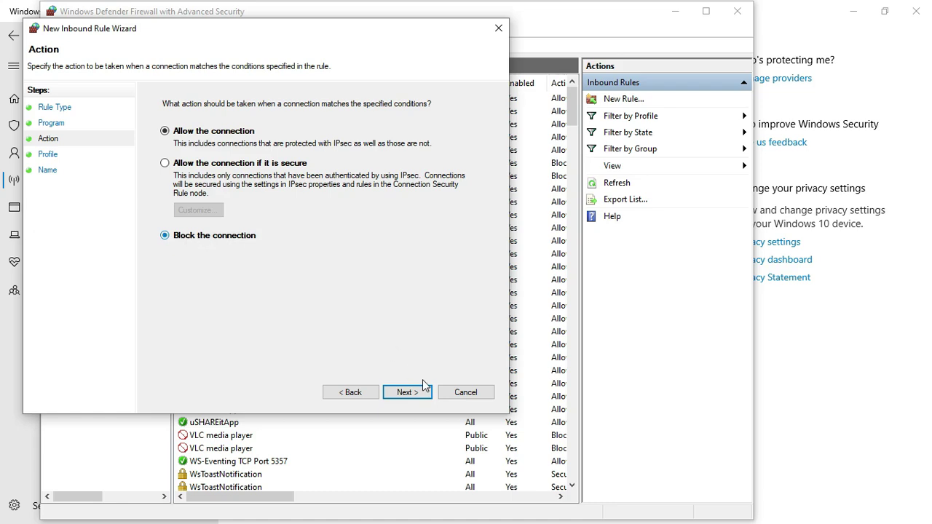
# Finish the inbound rule with Block the connection, the Domain, Private and Public profiles, and the name PHOTOSHOP
pyautogui.click(405, 393)
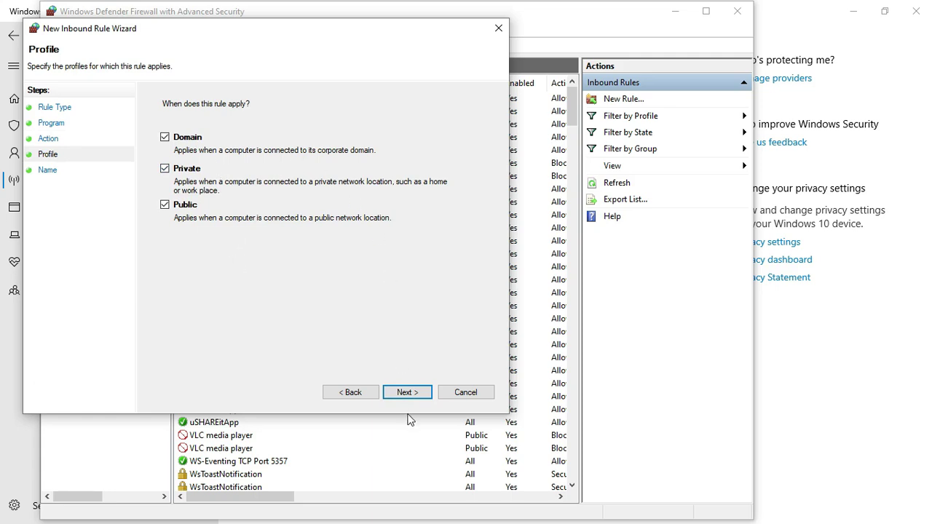
pyautogui.click(407, 393)
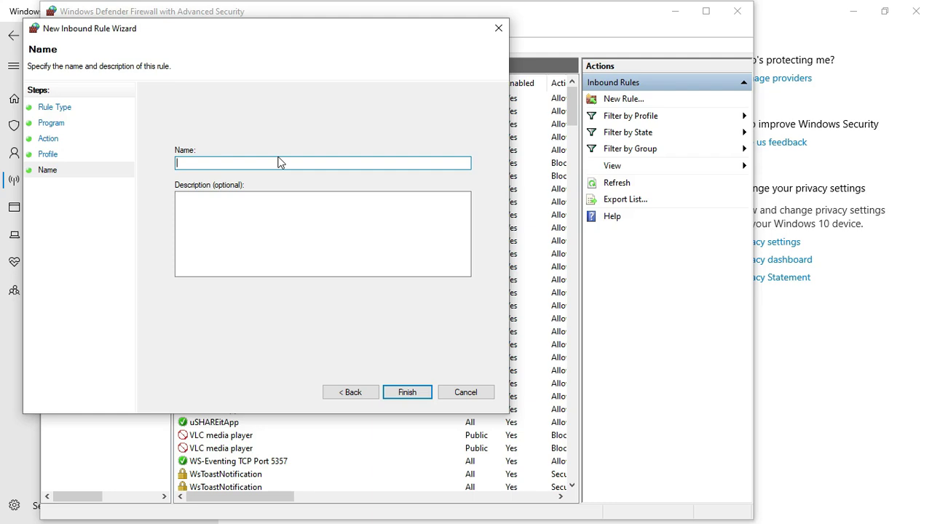
pyautogui.write('PHOTOSHOP')
pyautogui.click(408, 393)
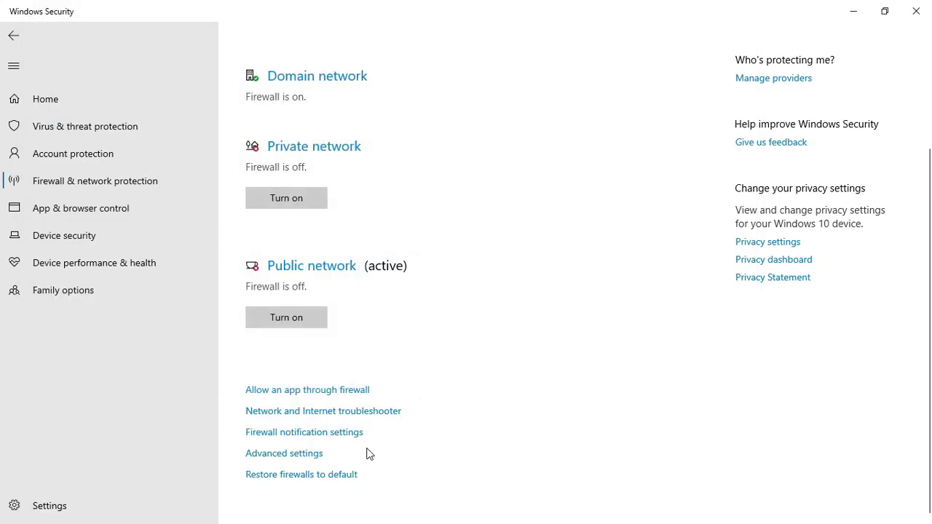
# Reopen the firewall's advanced settings and look through the inbound rules for the PHOTOSHOP rule
pyautogui.click(305, 459)
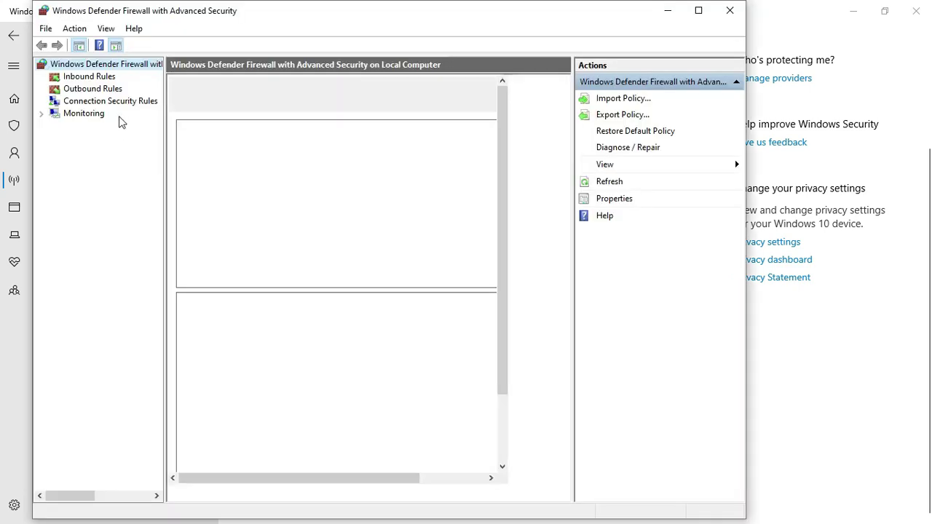
pyautogui.click(106, 78)
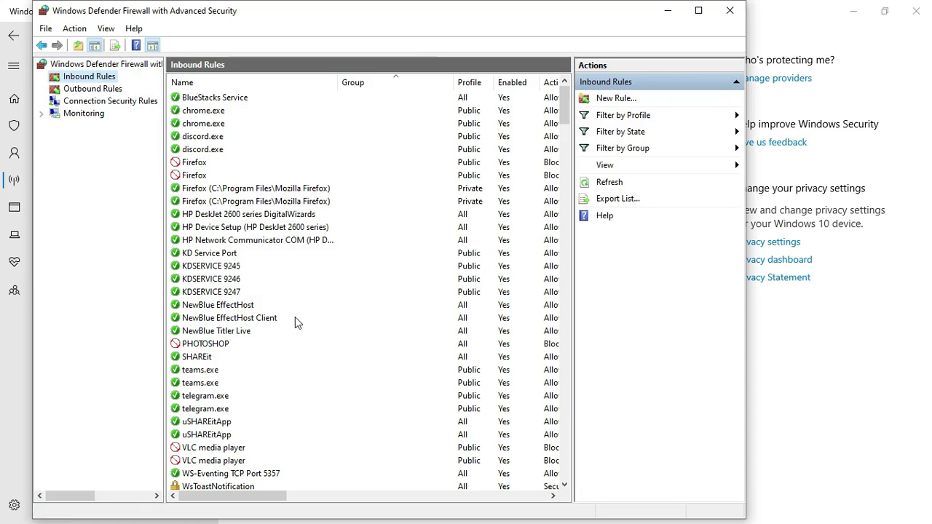
pyautogui.scroll(-4, 295, 318)
pyautogui.scroll(1, 295, 318)
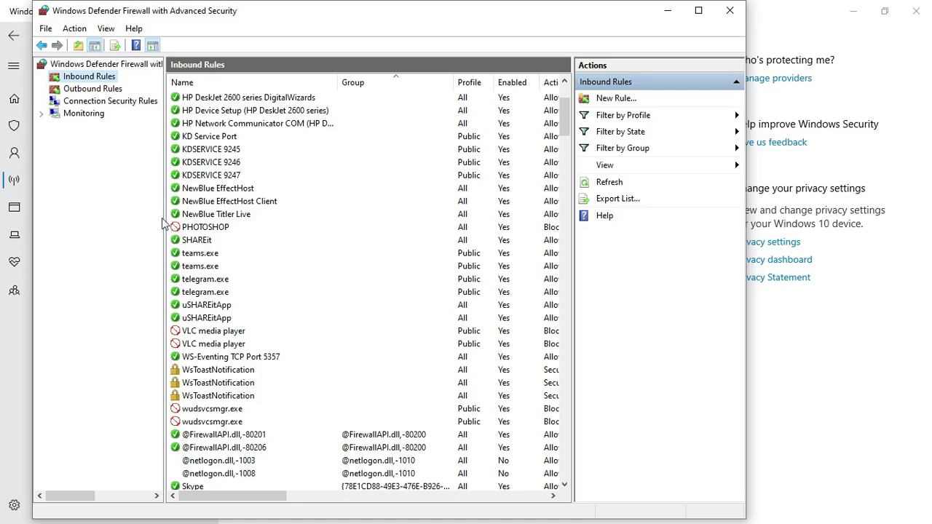
# Set up an outbound Program rule for C:\Program Files\Adobe\Adobe Photoshop 2023 that blocks the connection on the Domain, Private and Public profiles, continuing to its name
pyautogui.click(91, 89)
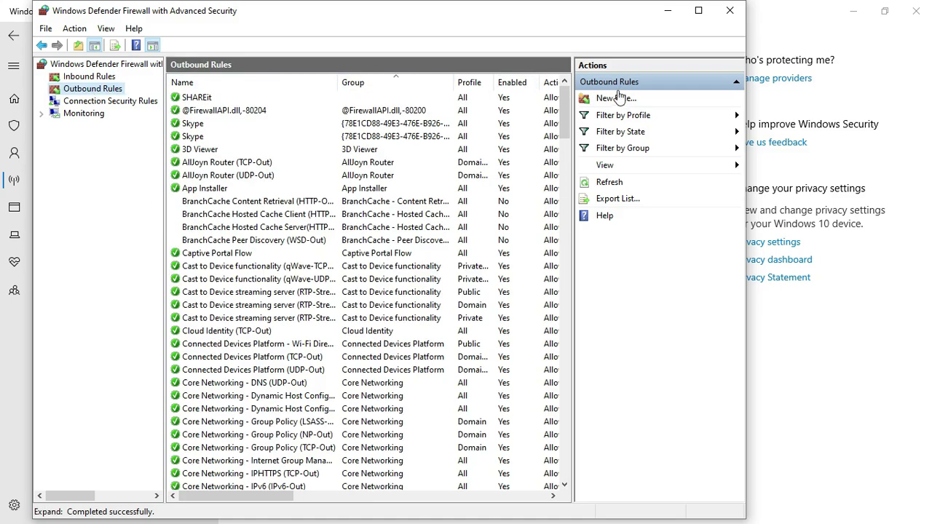
pyautogui.click(616, 97)
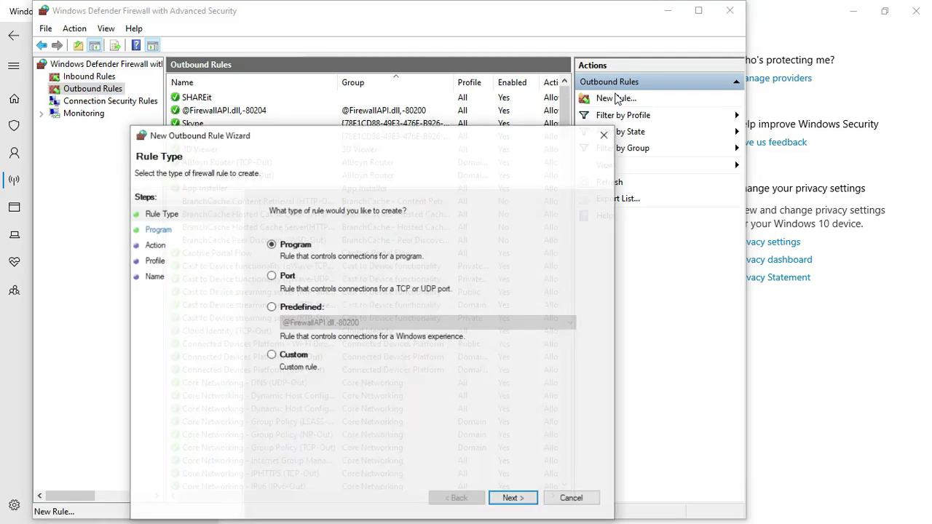
pyautogui.click(522, 499)
pyautogui.click(336, 299)
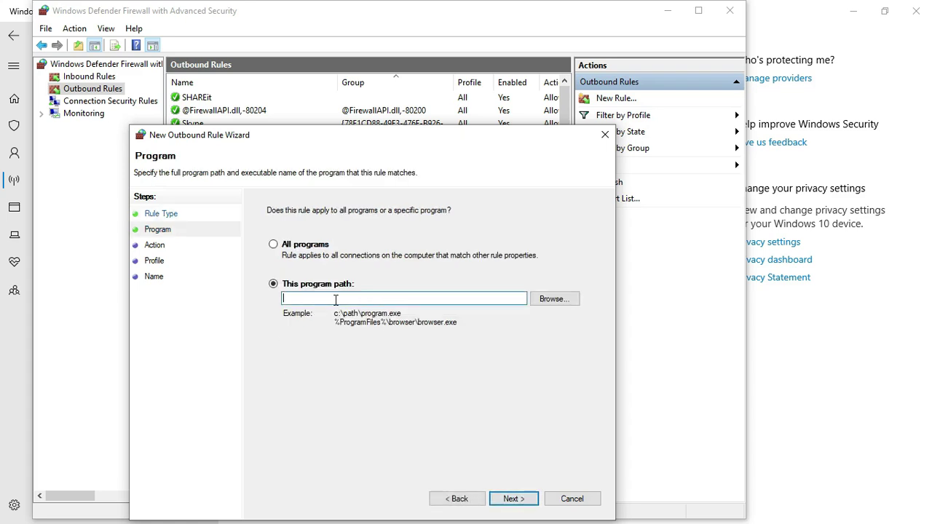
pyautogui.hotkey('ctrl', 'v')
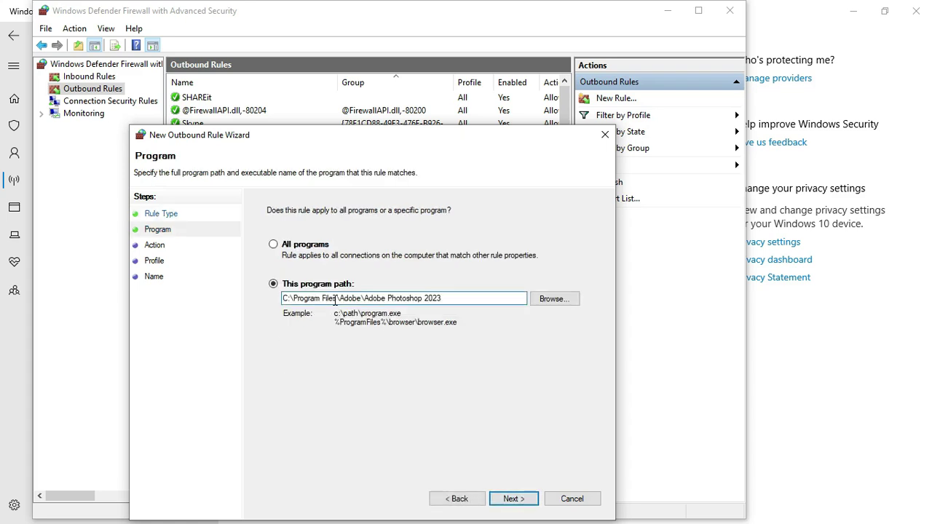
pyautogui.click(514, 499)
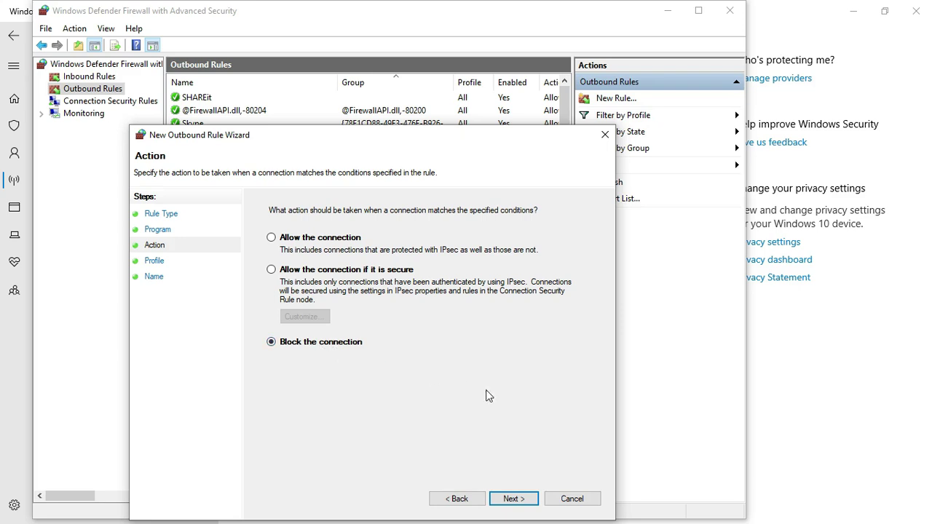
pyautogui.click(512, 499)
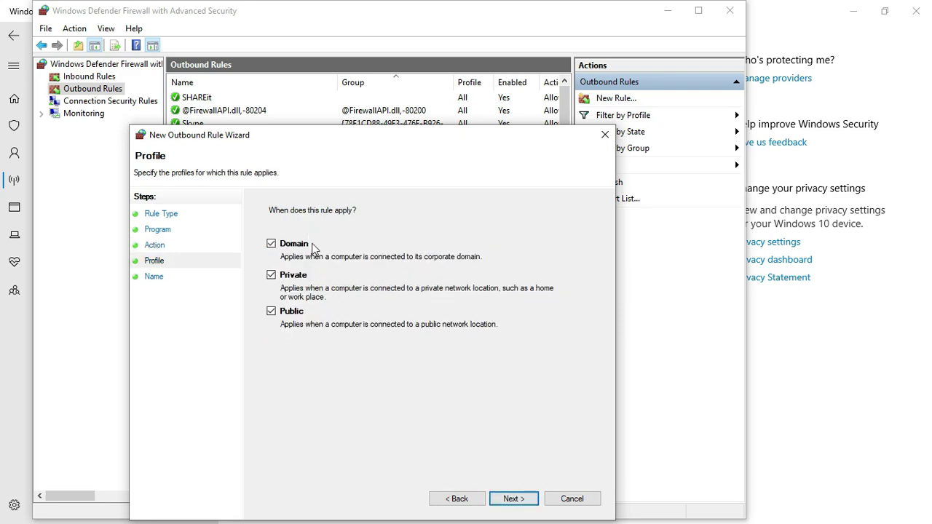
pyautogui.click(526, 504)
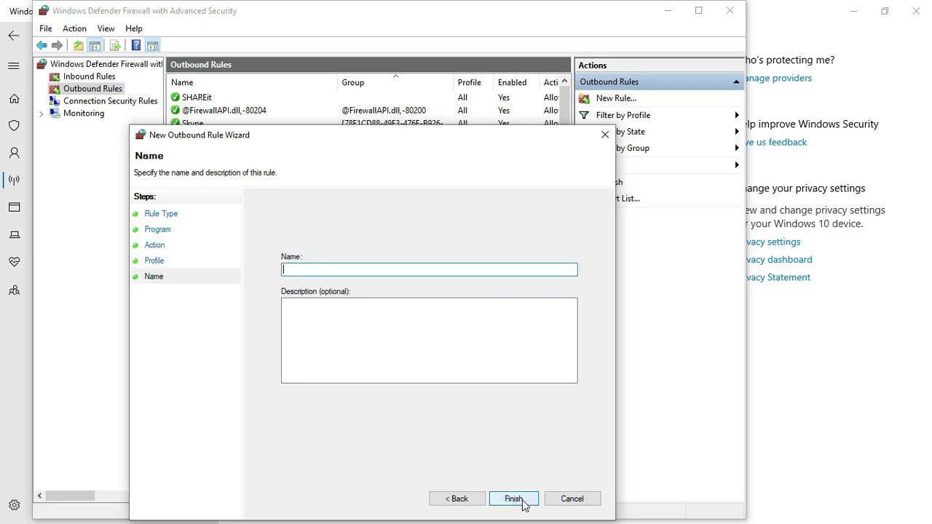
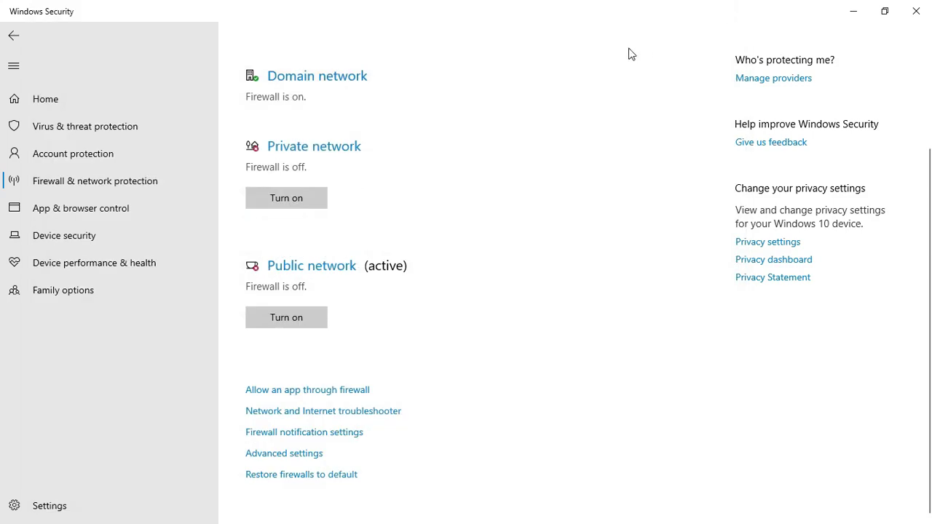
# Close the Windows Security and firewall windows and launch Adobe Photoshop 2023
pyautogui.click(919, 11)
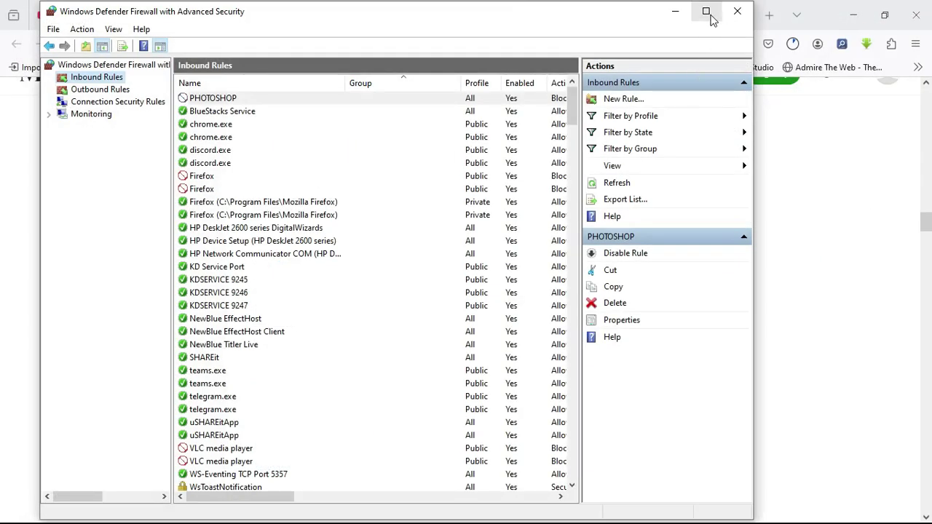
pyautogui.click(737, 11)
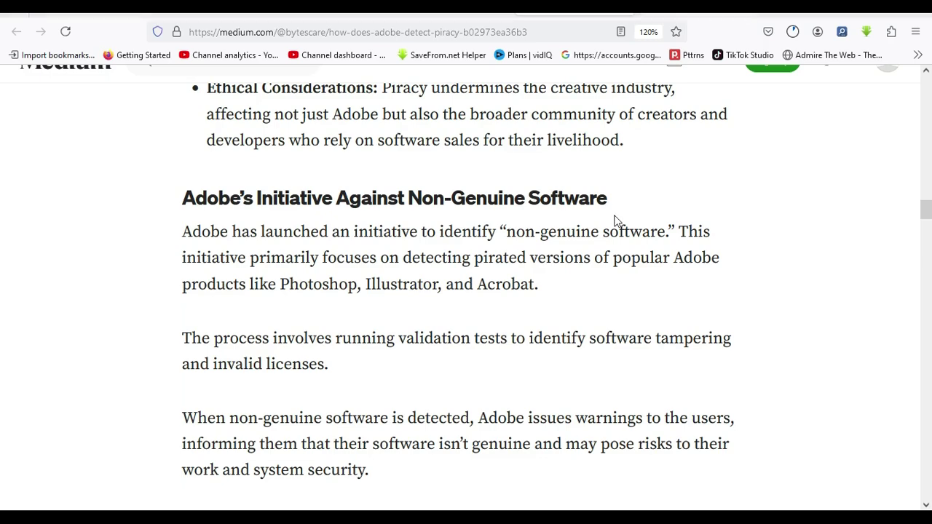
pyautogui.press('super')
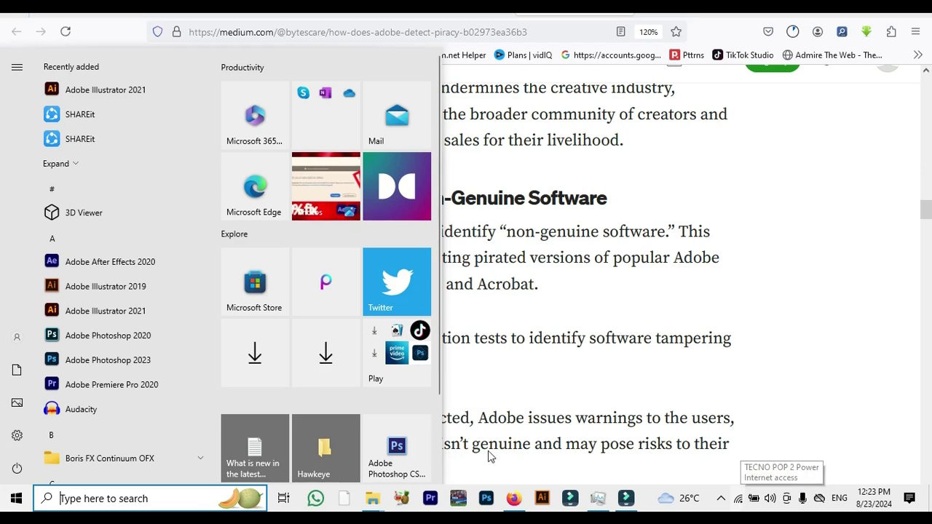
pyautogui.click(122, 364)
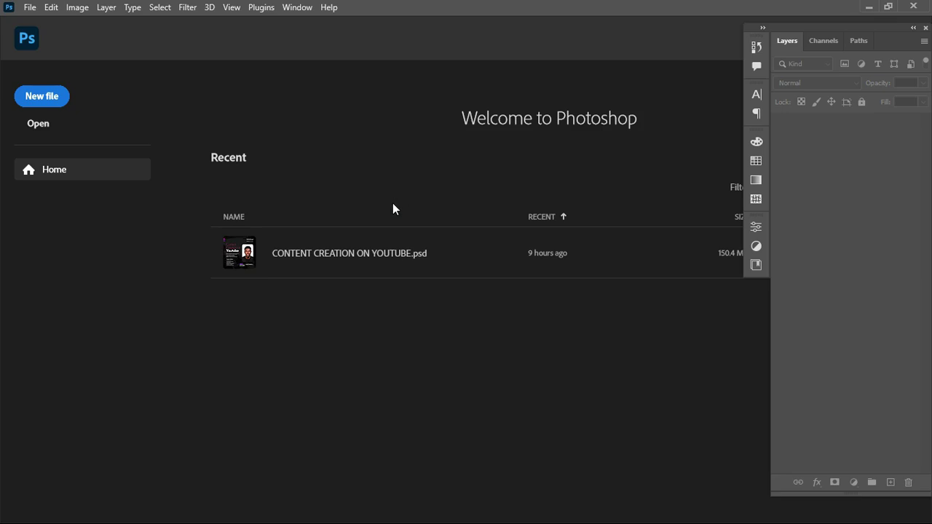
# Open the Martin Lawrence.psd poster file
pyautogui.click(38, 124)
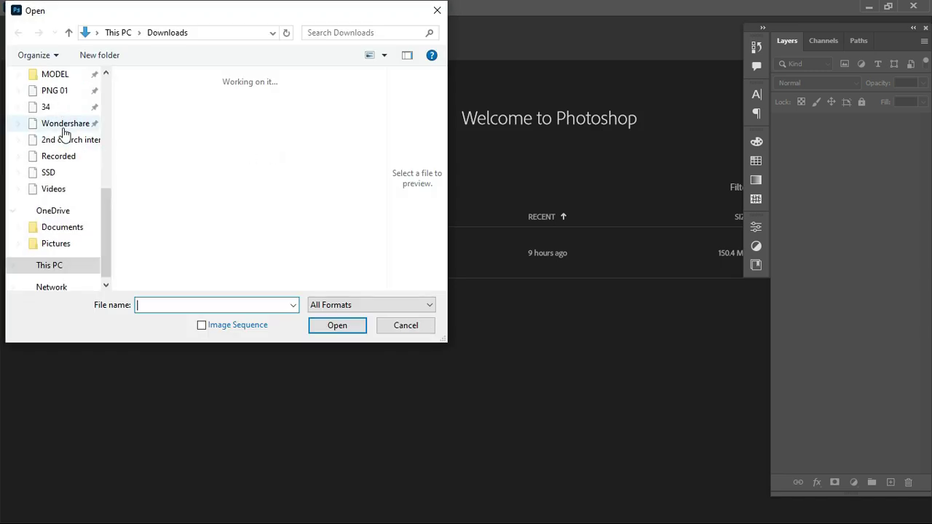
pyautogui.click(150, 116)
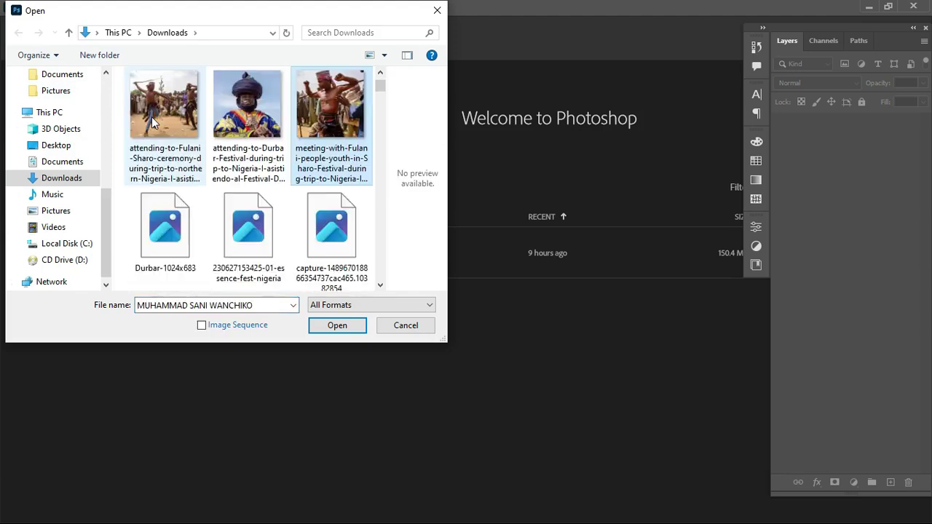
pyautogui.click(175, 204)
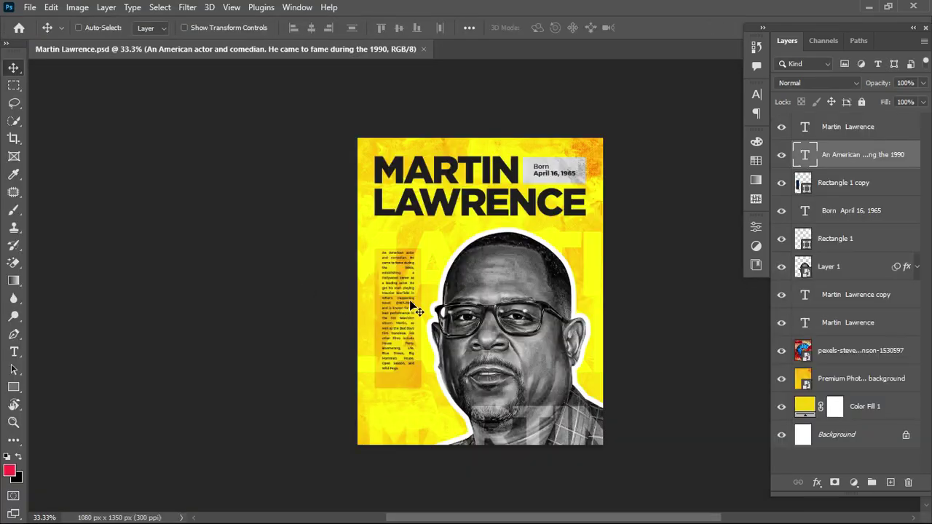
# Examine the poster at 33.3% and 50% magnification and select its portrait layer
pyautogui.hotkey('ctrl', '+')
pyautogui.hotkey('ctrl', '-')
pyautogui.hotkey('ctrl', '+')
pyautogui.hotkey('ctrl', '-')
pyautogui.hotkey('ctrl', '-')
pyautogui.hotkey('ctrl', '+')
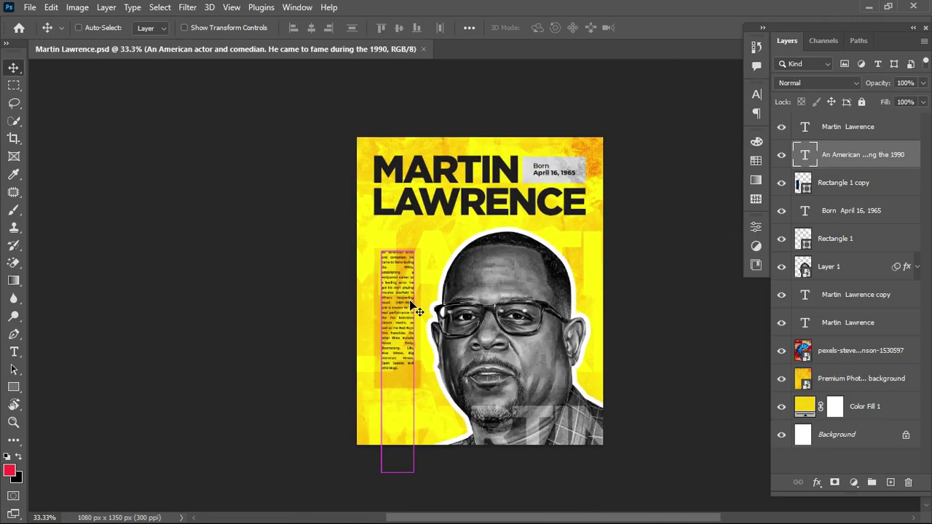
pyautogui.hotkey('ctrl', '+')
pyautogui.hotkey('ctrl', '-')
pyautogui.hotkey('ctrl', '+')
pyautogui.hotkey('ctrl', '-')
pyautogui.hotkey('ctrl', '+')
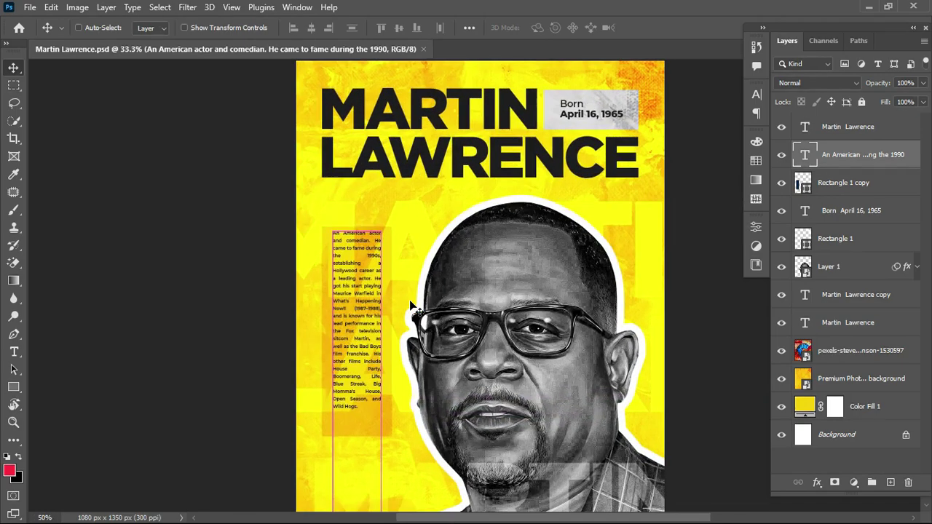
pyautogui.hotkey('ctrl', '-')
pyautogui.hotkey('ctrl', '+')
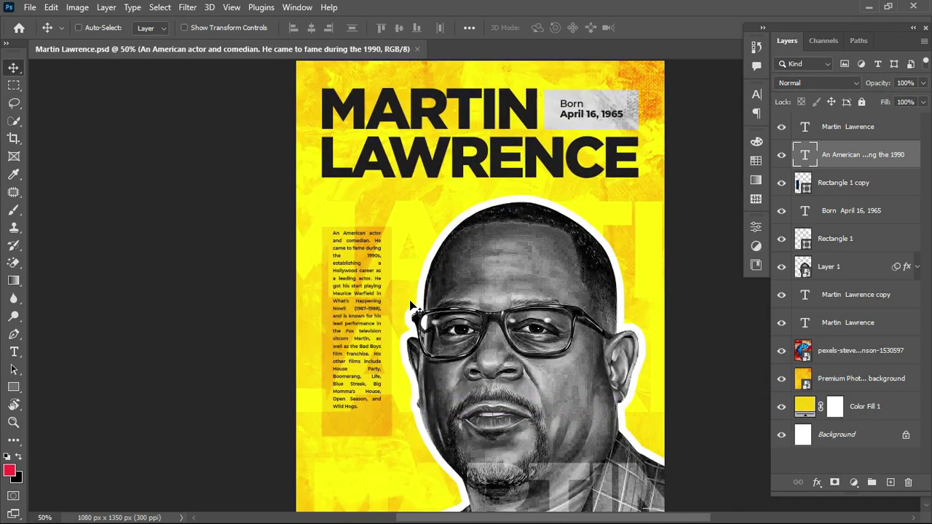
pyautogui.hotkey('ctrl', '-')
pyautogui.click(418, 312)
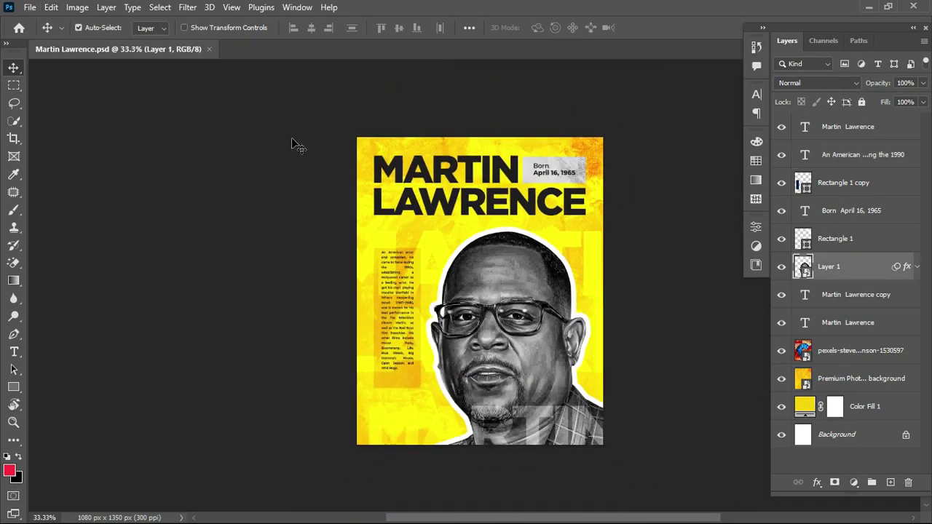
# Check the taskbar's network status, return to the poster and inspect it with the biography text layer selected
pyautogui.press('super')
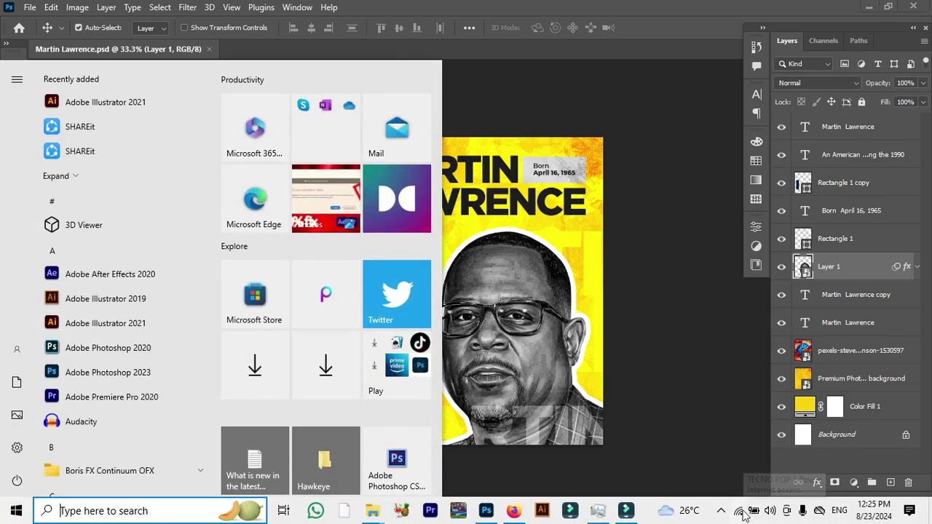
pyautogui.click(643, 7)
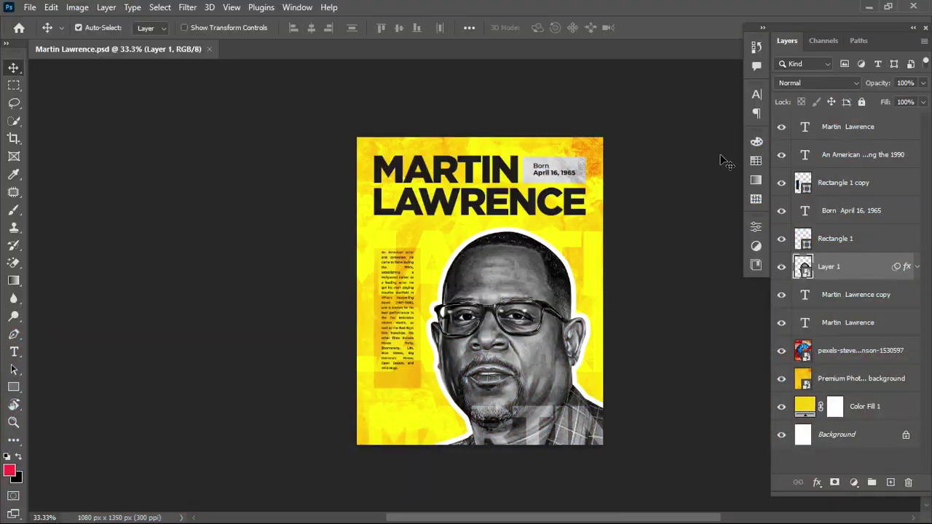
pyautogui.click(863, 154)
pyautogui.hotkey('ctrl', '+')
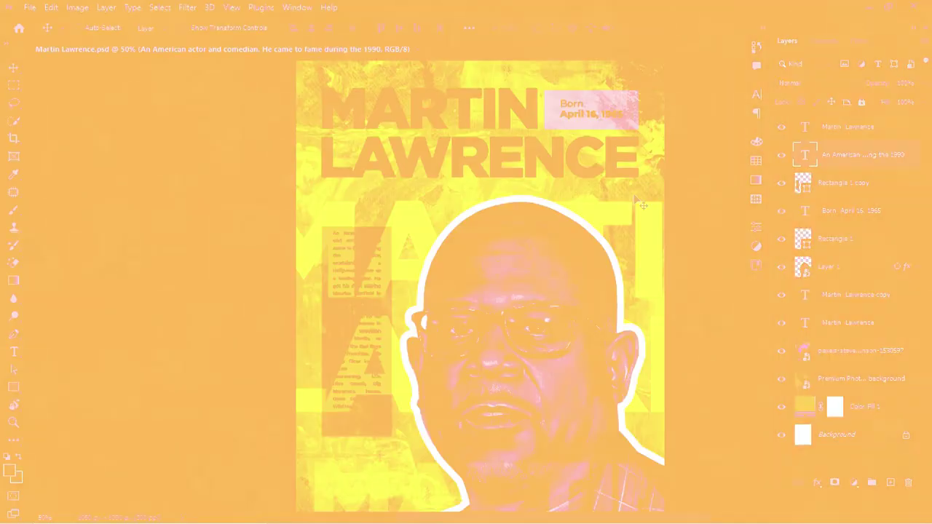
pyautogui.hotkey('ctrl', '-')
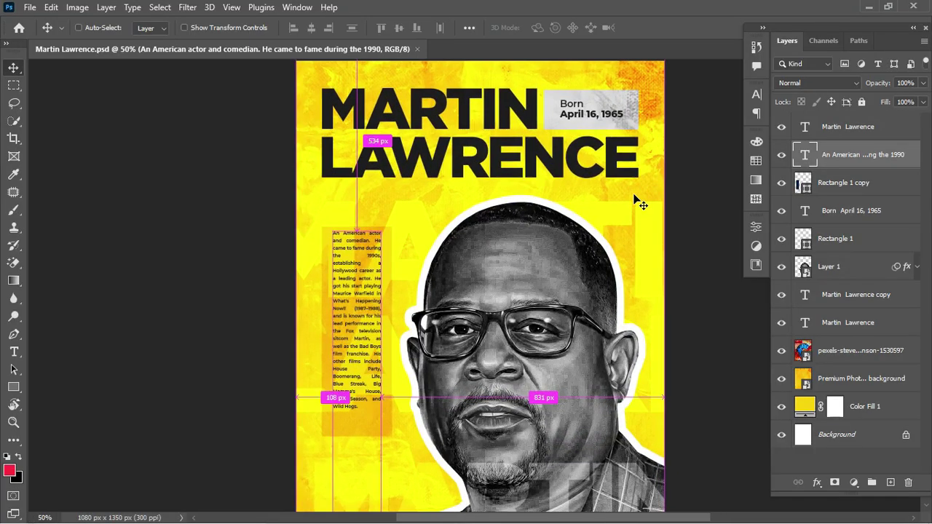
# Check the computer's Wi-Fi connection in the network list and return to the poster
pyautogui.press('super')
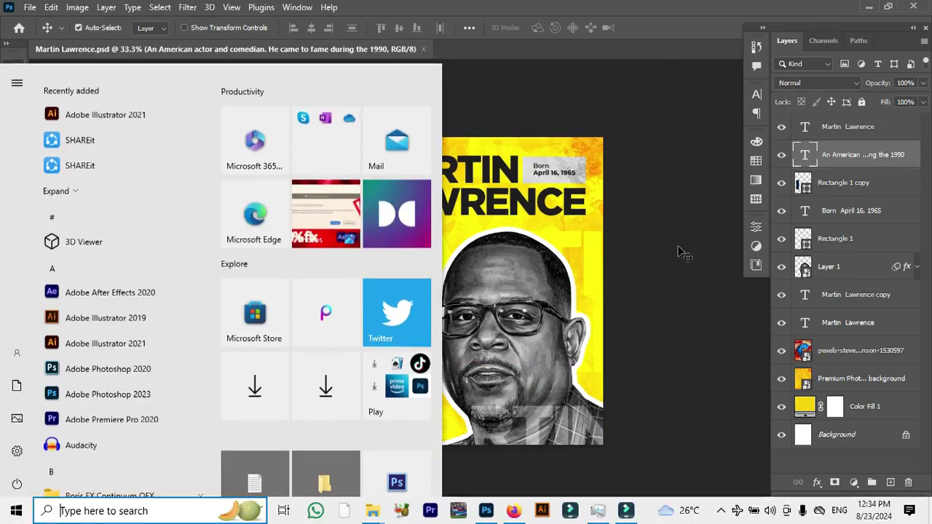
pyautogui.click(738, 511)
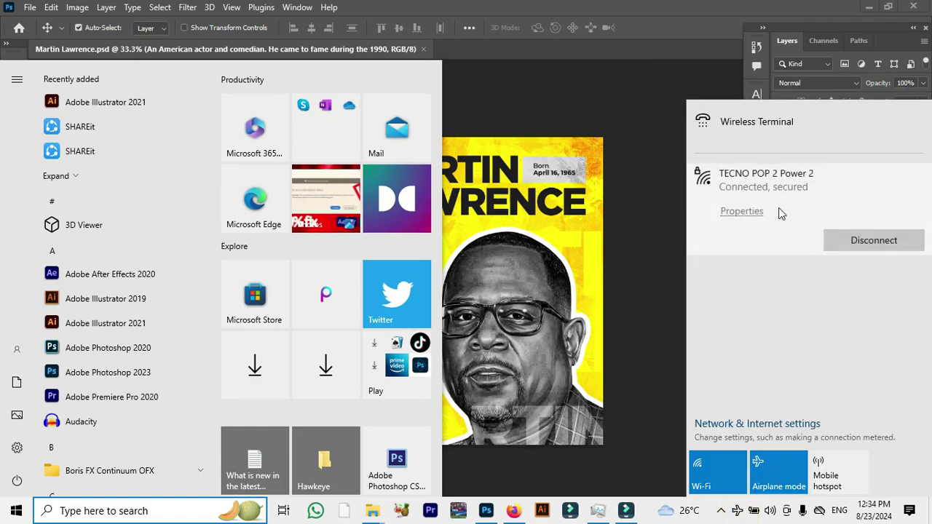
pyautogui.click(651, 29)
pyautogui.press('super')
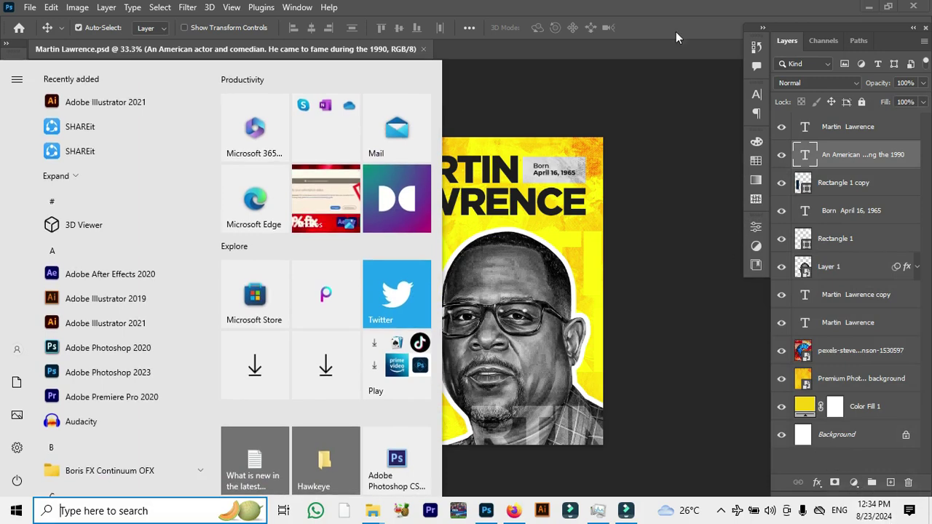
pyautogui.click(666, 5)
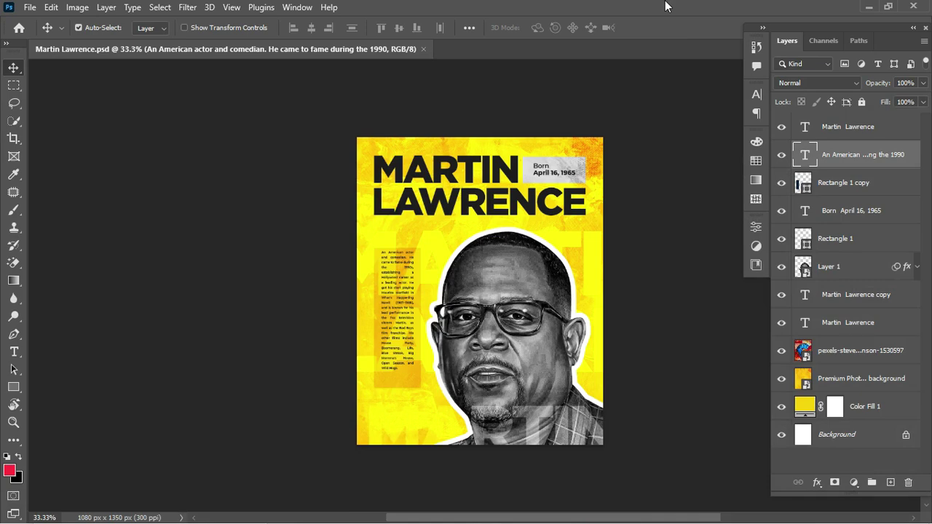
# Show the Windows desktop and look at the hidden notification area icons
pyautogui.press('super+d')
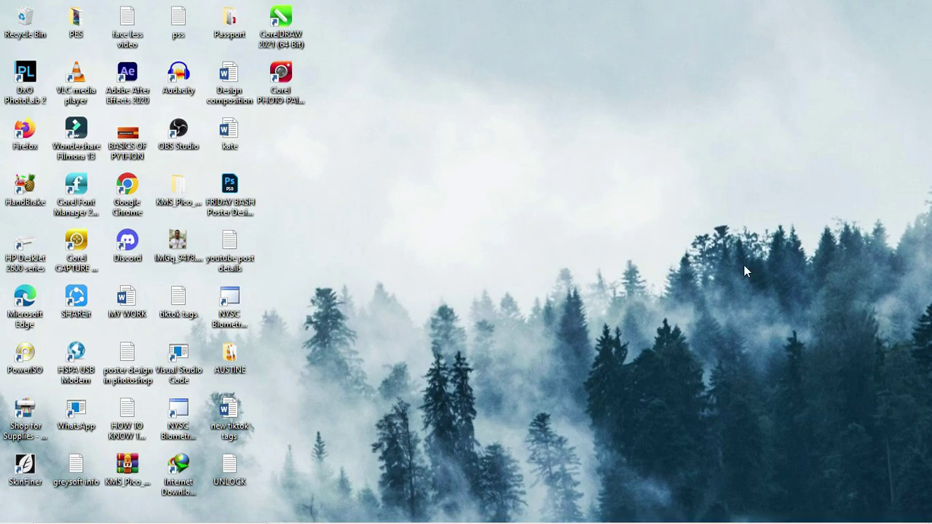
pyautogui.press('super')
pyautogui.click(721, 512)
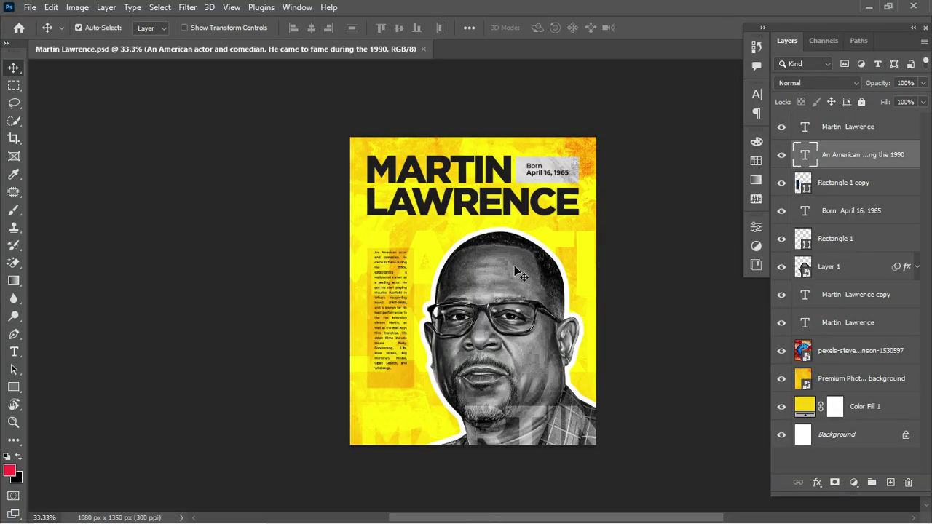
pyautogui.hotkey('ctrl', '+')
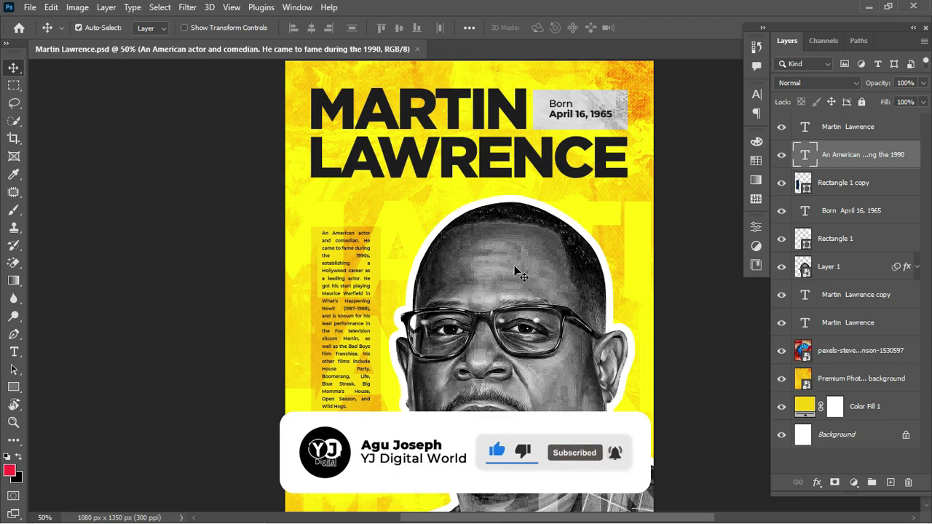
pyautogui.hotkey('ctrl', '-')
pyautogui.hotkey('ctrl', '+')
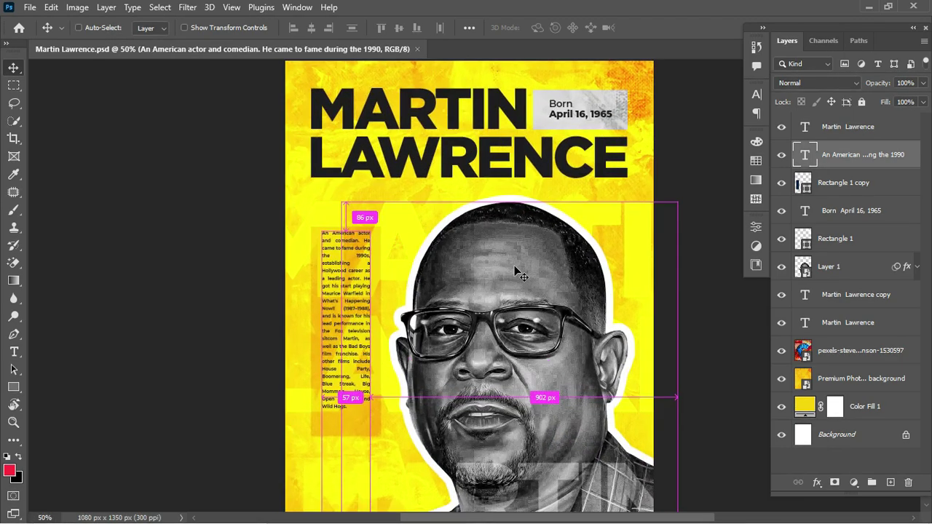
pyautogui.click(223, 9)
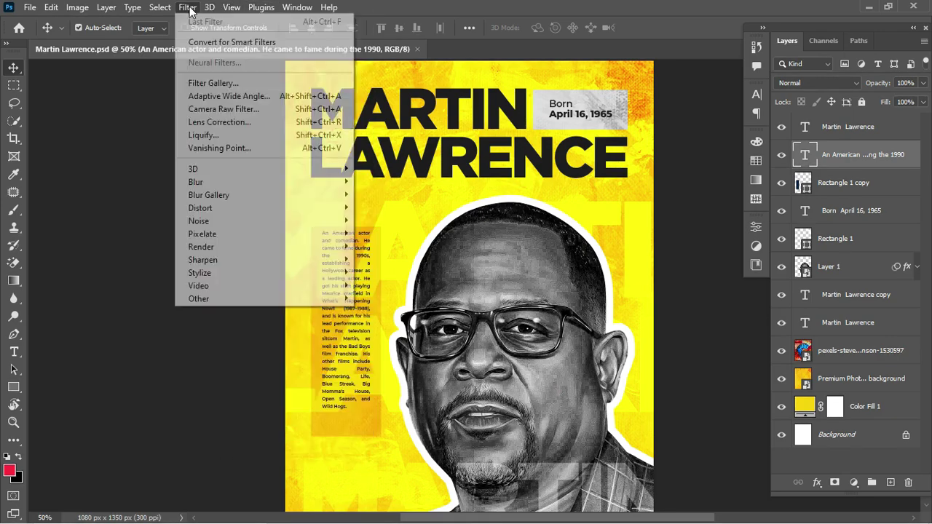
pyautogui.moveTo(167, 13)
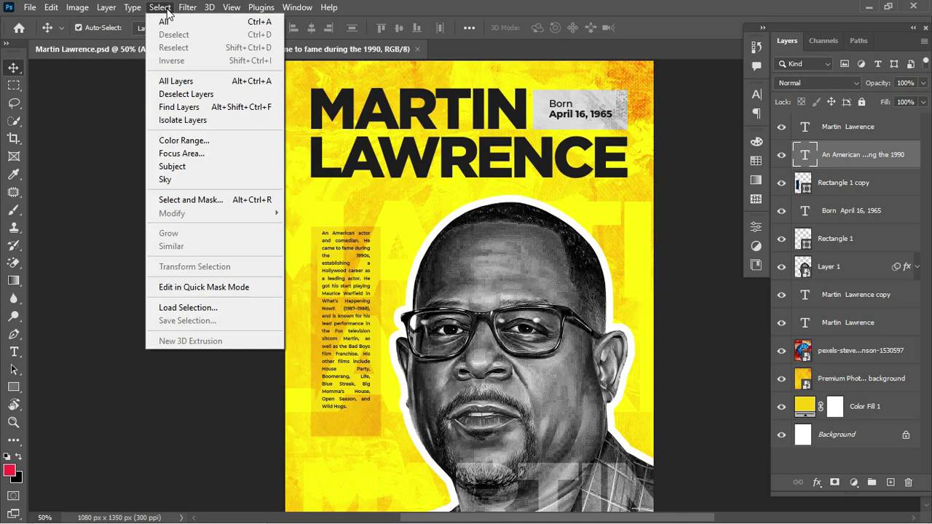